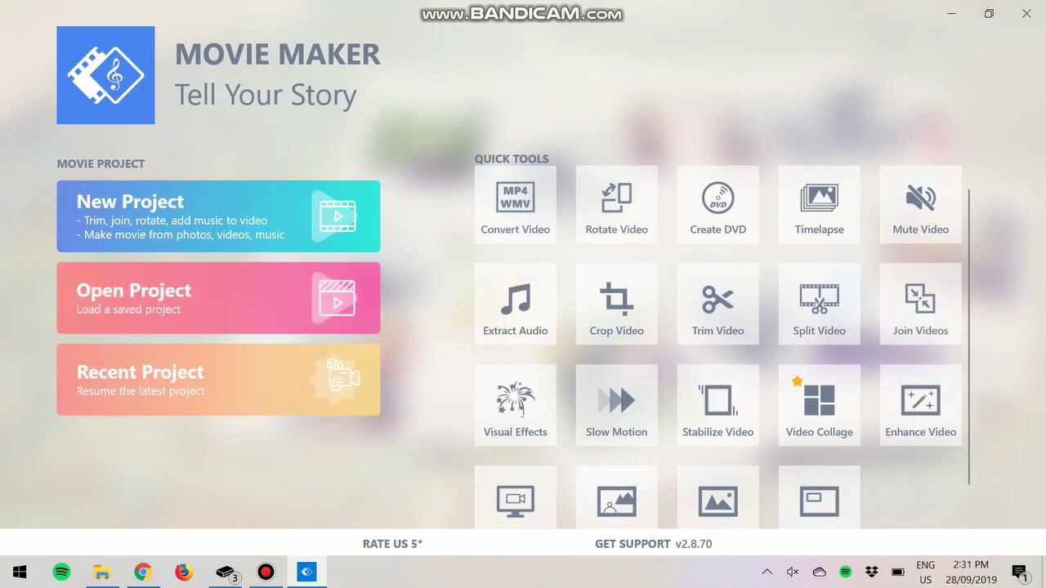
Look over the available quick tools on the start screen, from Convert Video to Overlay Video.
scroll(722, 343, "down", 1)
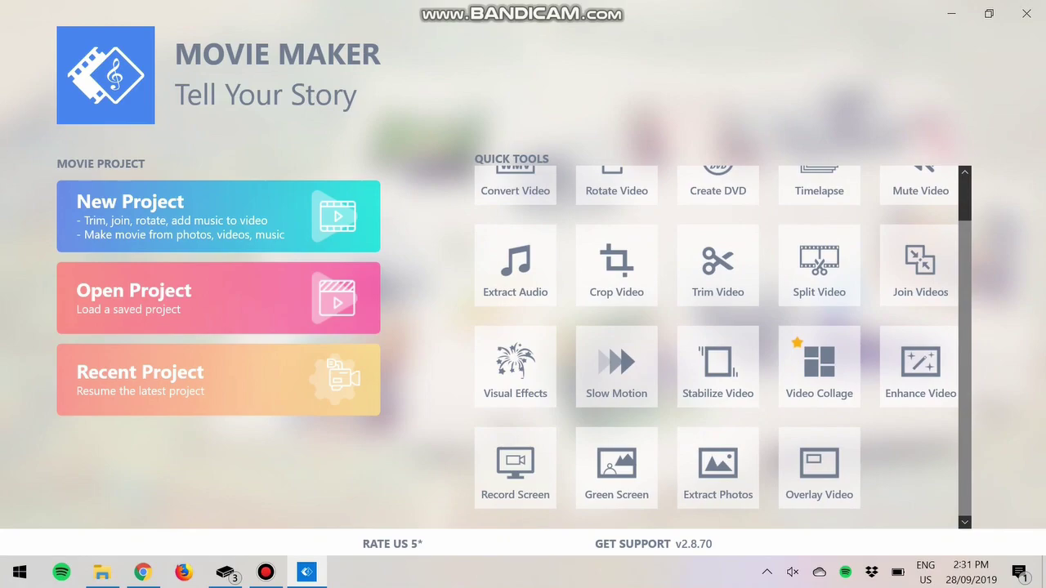
scroll(722, 347, "up", 1)
scroll(722, 347, "down", 1)
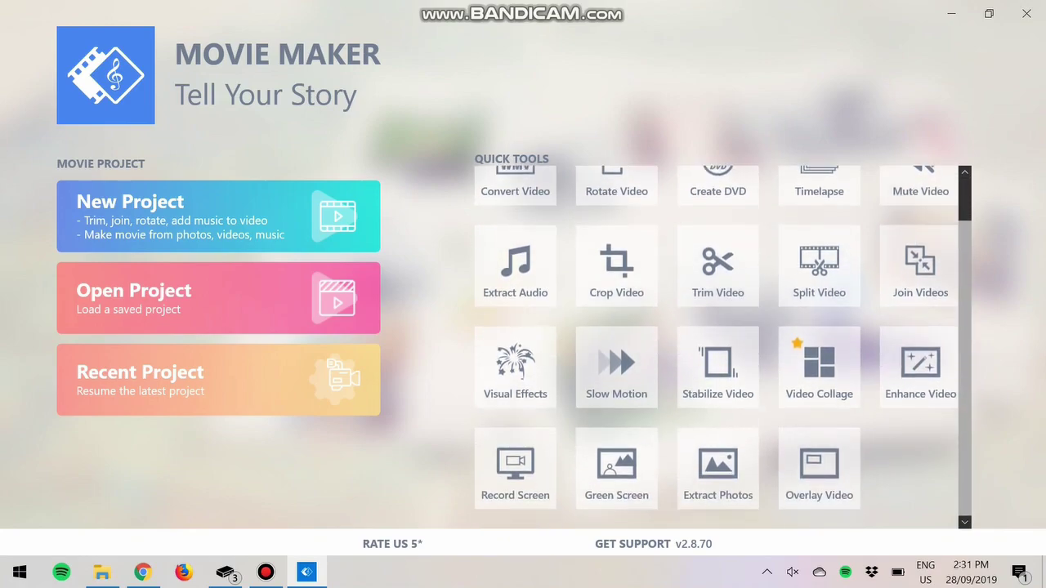
scroll(617, 364, "up", 1)
scroll(617, 363, "down", 1)
scroll(617, 364, "up", 1)
scroll(617, 364, "down", 1)
scroll(616, 376, "down", 1)
scroll(617, 368, "up", 1)
scroll(617, 367, "down", 1)
scroll(617, 368, "up", 1)
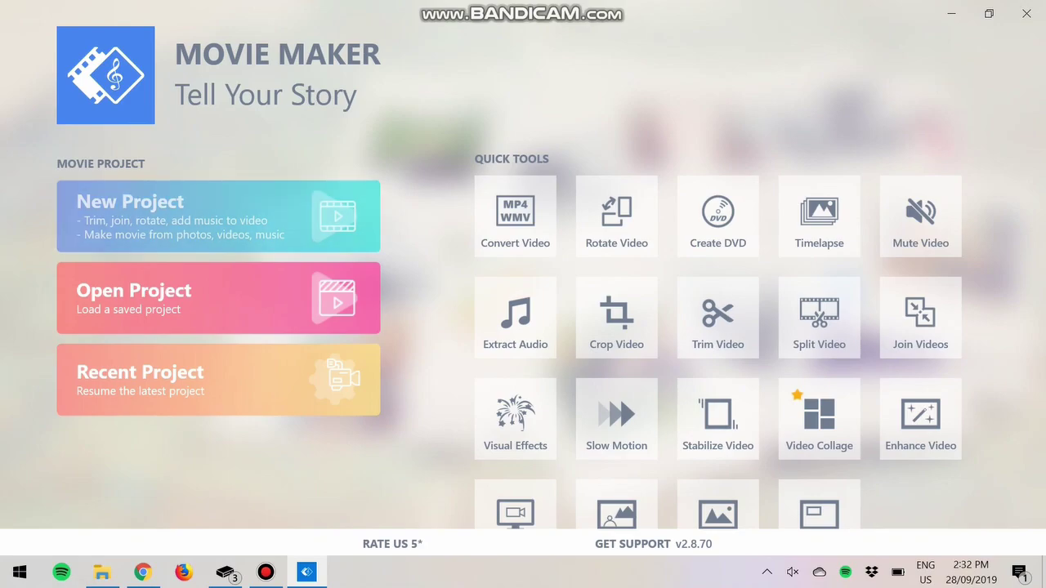
Start a new project with the Paint 3D recording as its first clip and lower that clip's volume to zero.
left_click(219, 216)
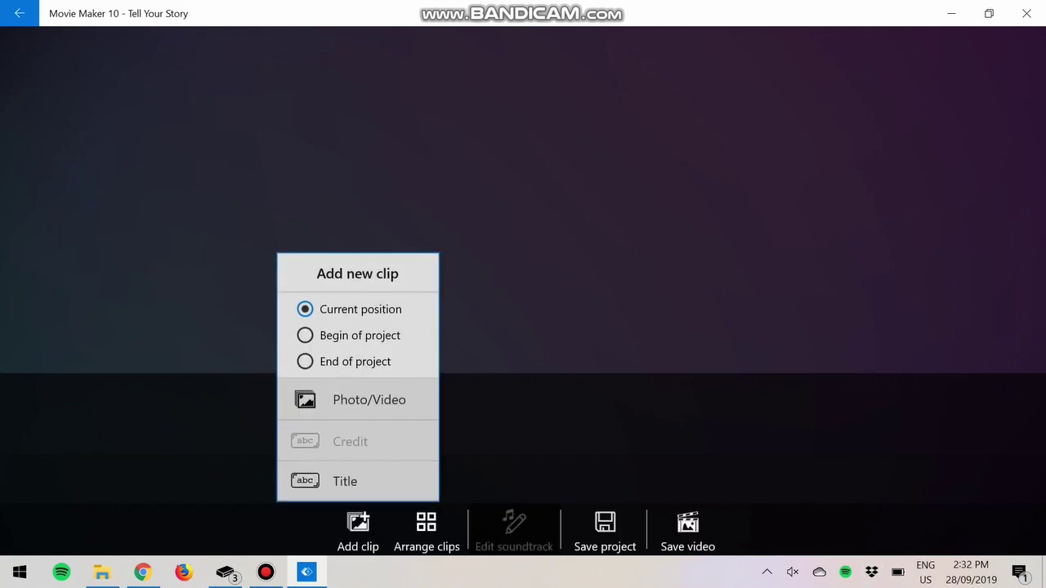
left_click(369, 399)
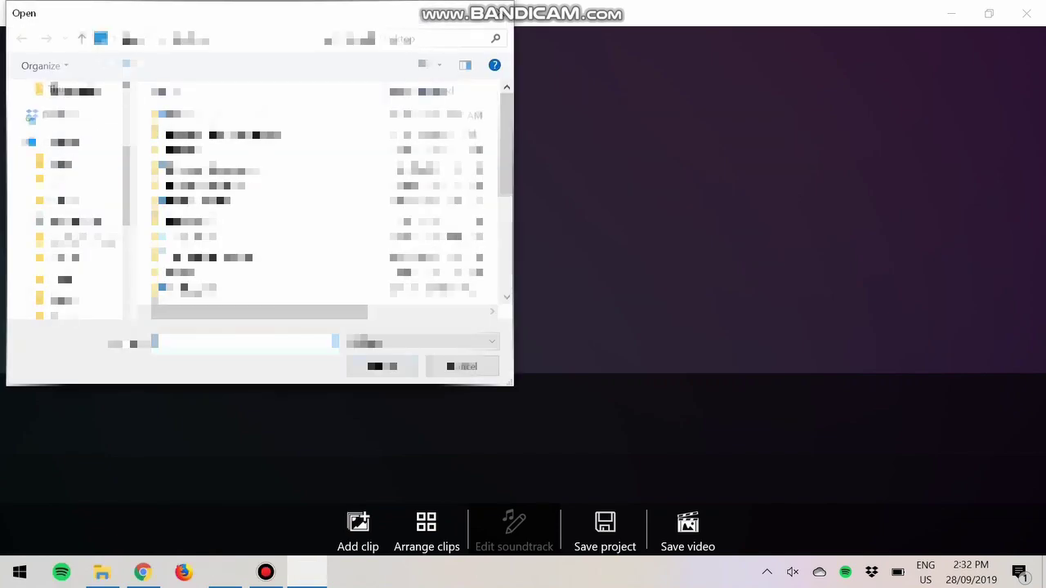
scroll(326, 205, "down", 1)
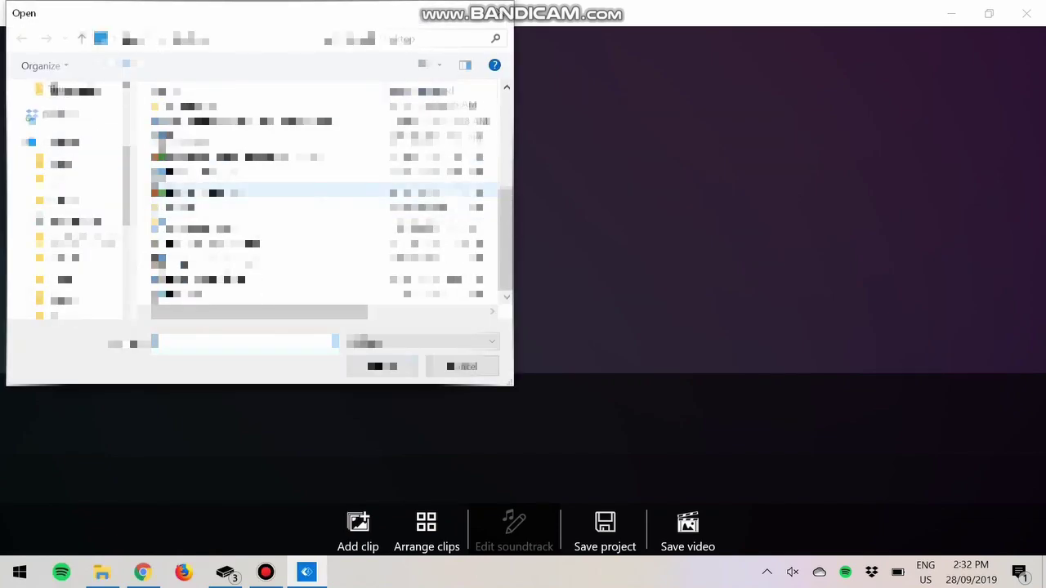
scroll(327, 184, "up", 2)
double_click(221, 287)
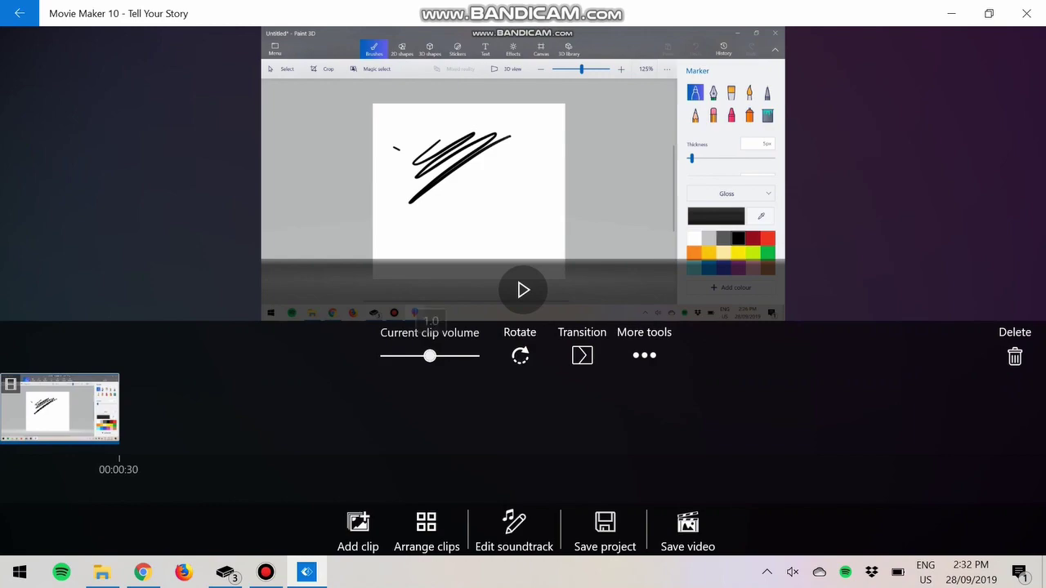
left_click_drag(430, 355, 386, 356)
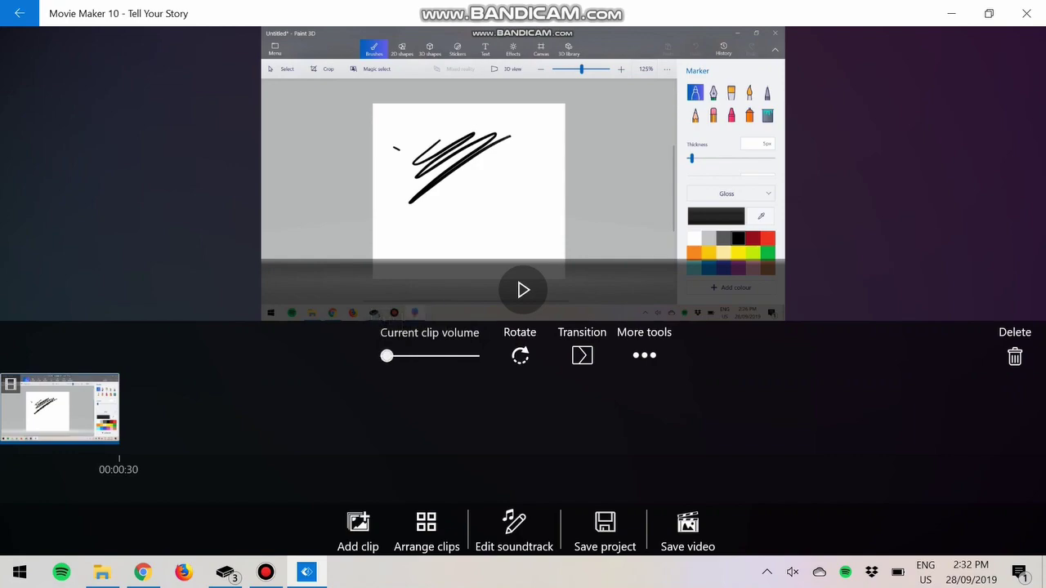
Rotate the clip in quarter turns through a full circle and check which additional editing tools are offered.
left_click(520, 354)
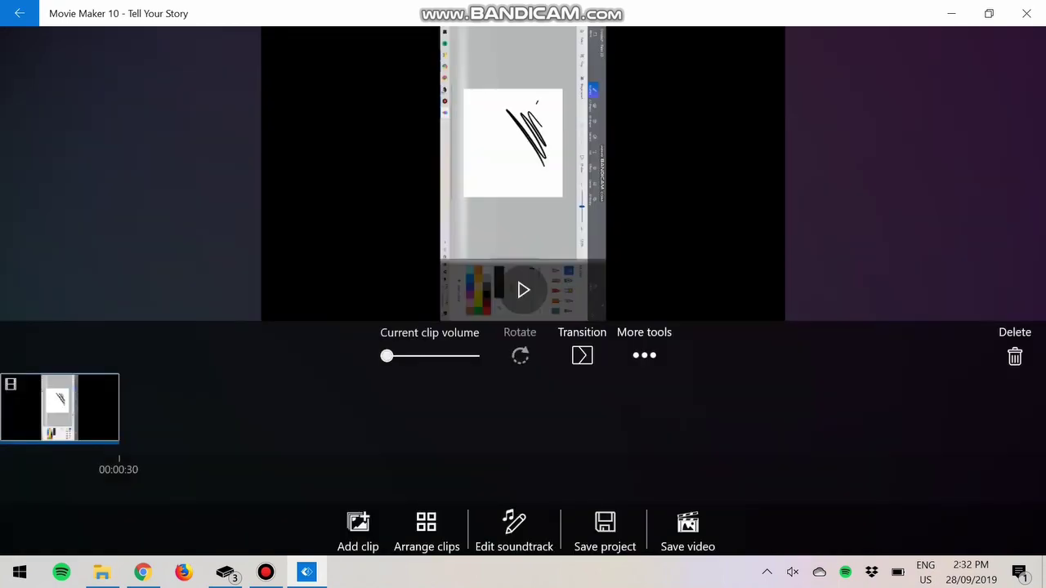
left_click(520, 355)
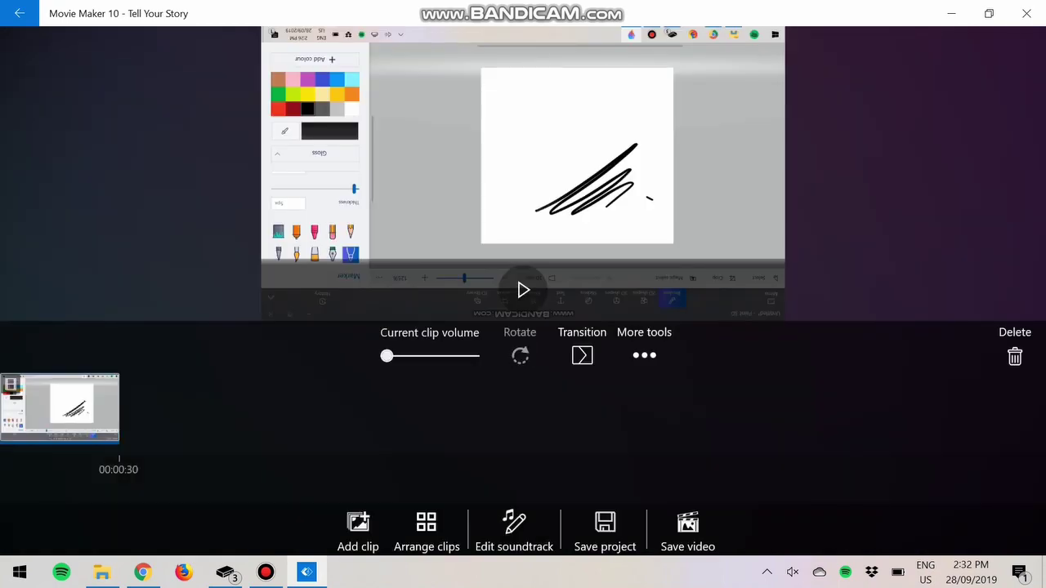
left_click(519, 354)
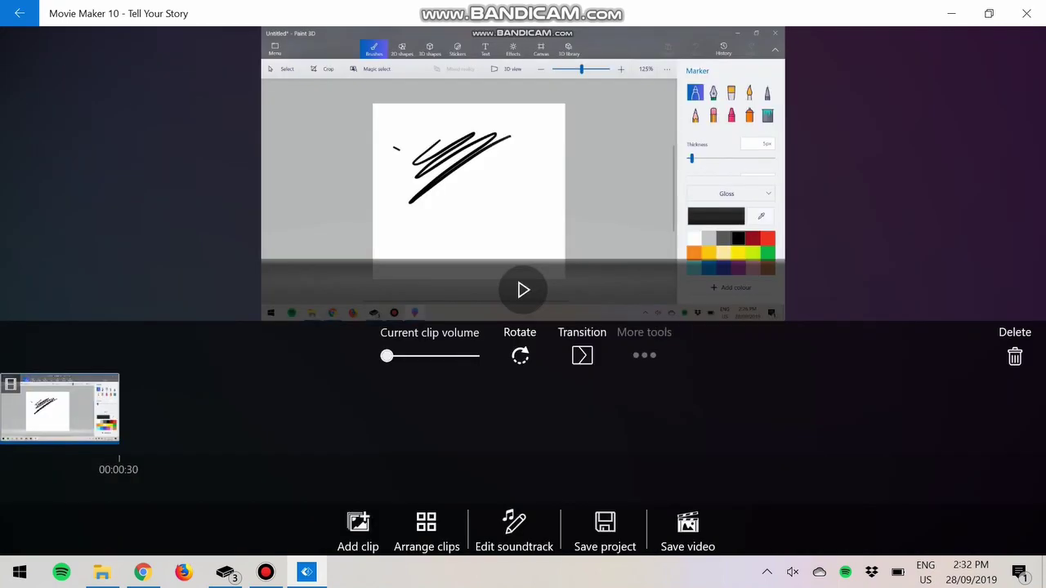
left_click(644, 355)
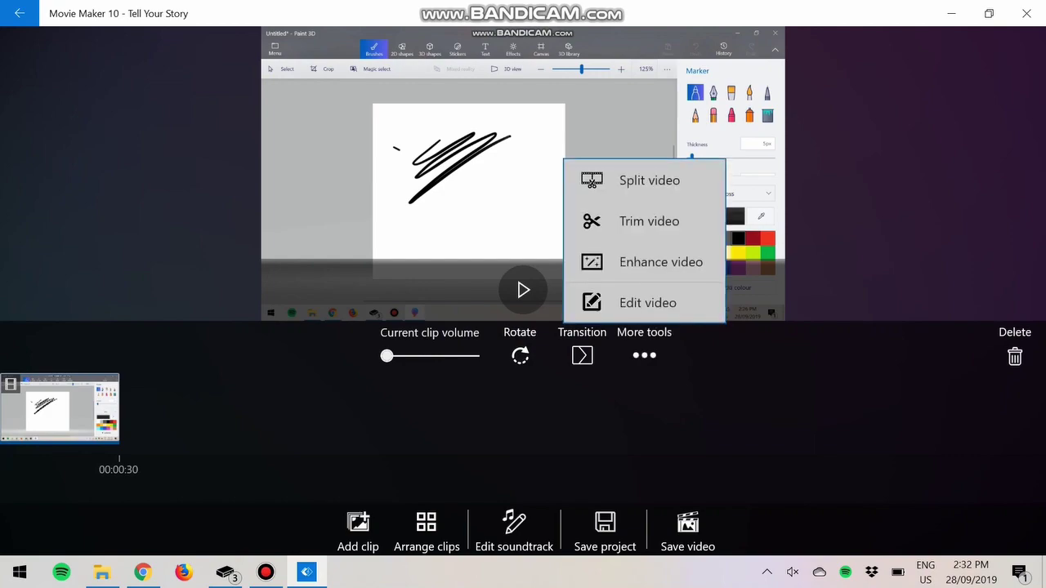
left_click(644, 355)
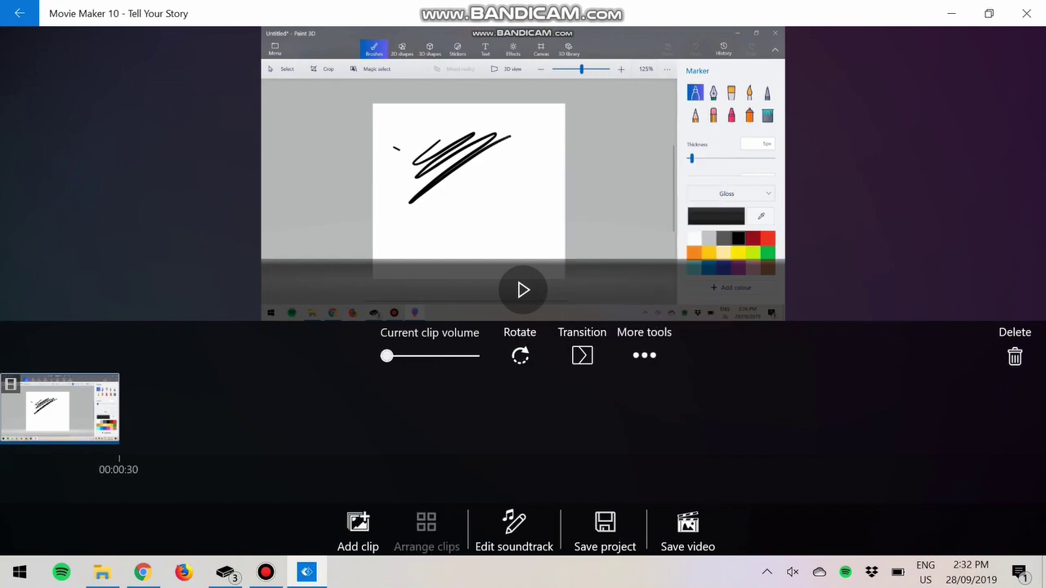
Add a second Paint 3D recording clip to the project at the current position.
left_click(358, 529)
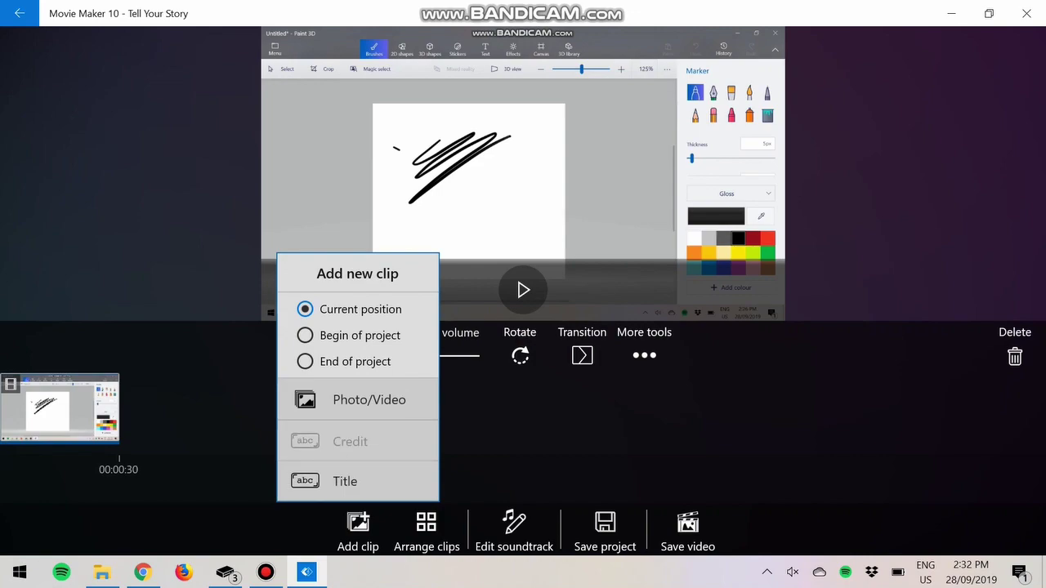
left_click(364, 399)
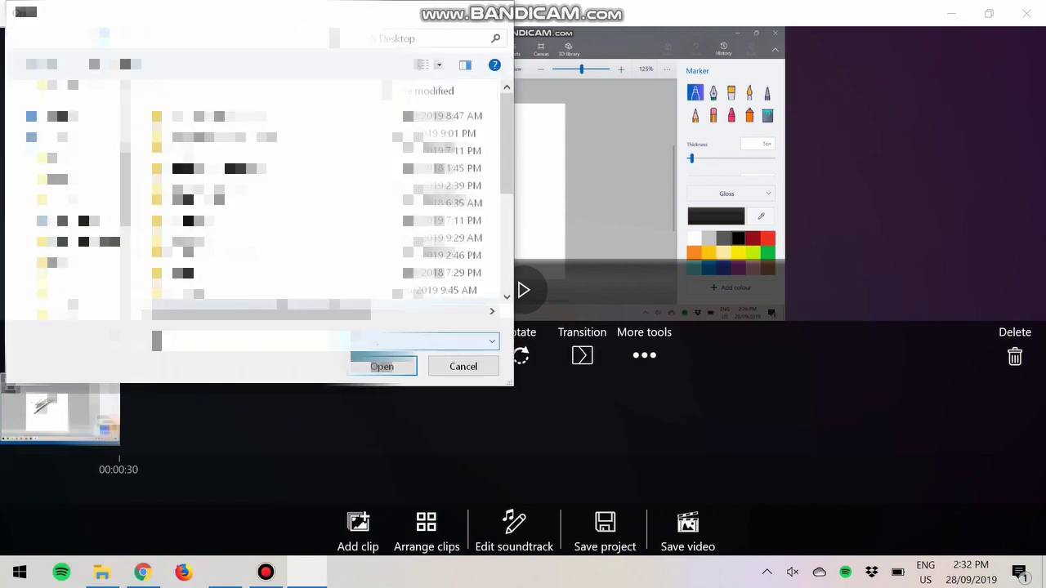
scroll(360, 266, "down", 1)
scroll(359, 265, "down", 1)
double_click(359, 278)
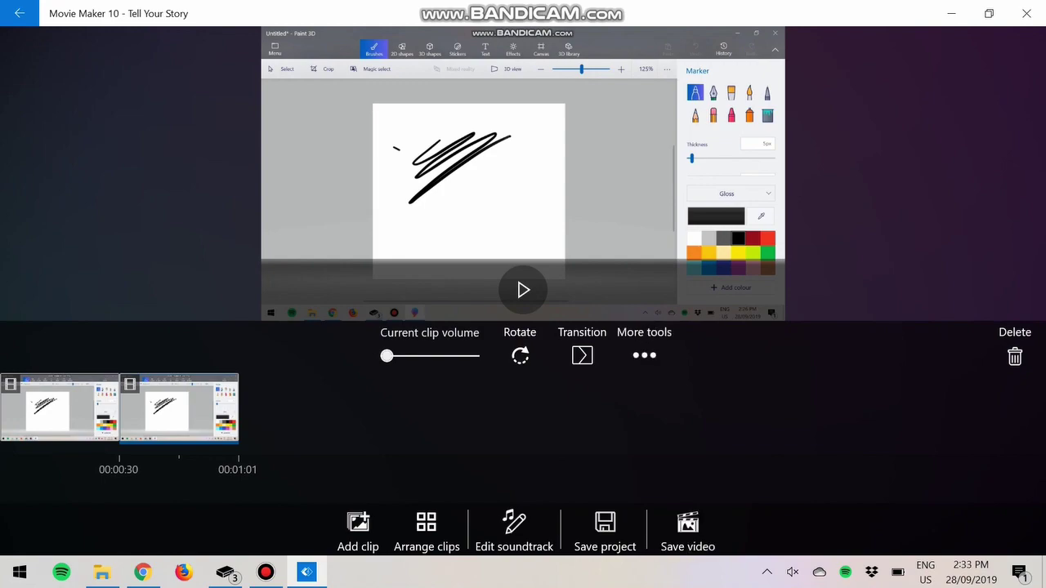
Apply the Fade transition to the first clip on the timeline.
left_click(59, 409)
left_click(582, 354)
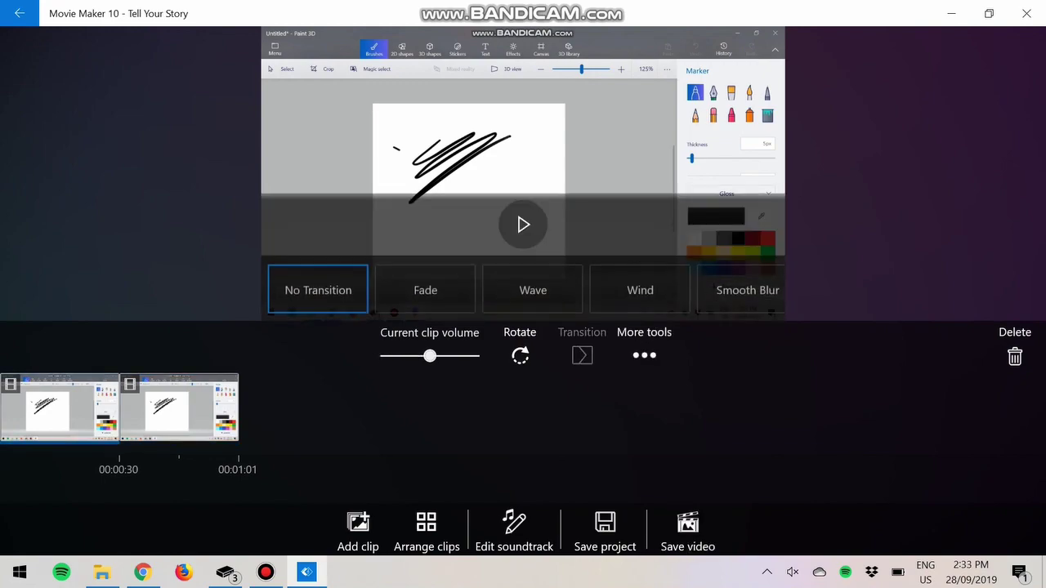
left_click(424, 289)
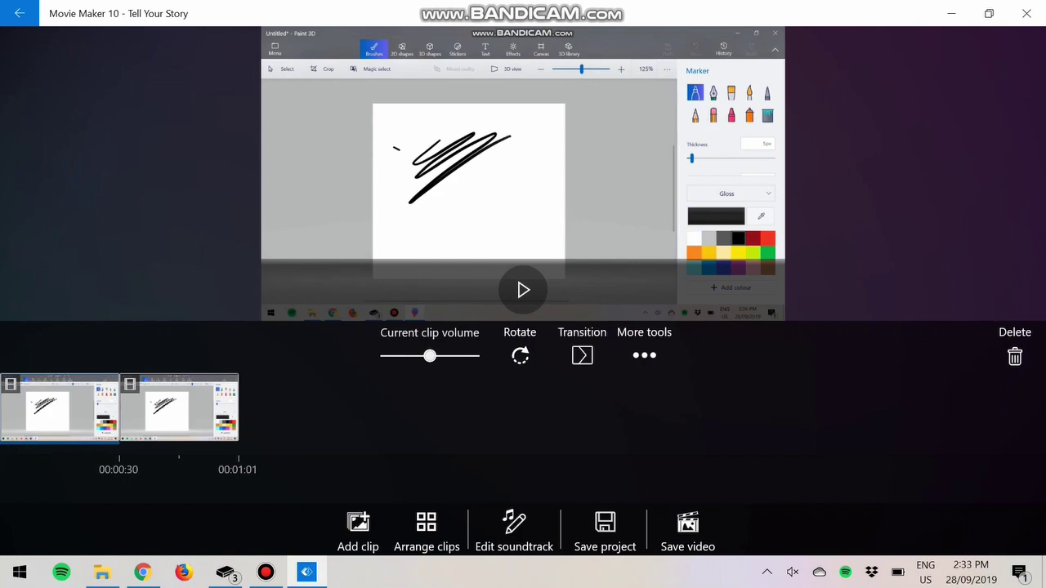
Pick another transition for the first clip from further along the transition list and preview the clip.
left_click(581, 354)
scroll(531, 286, "right", 8)
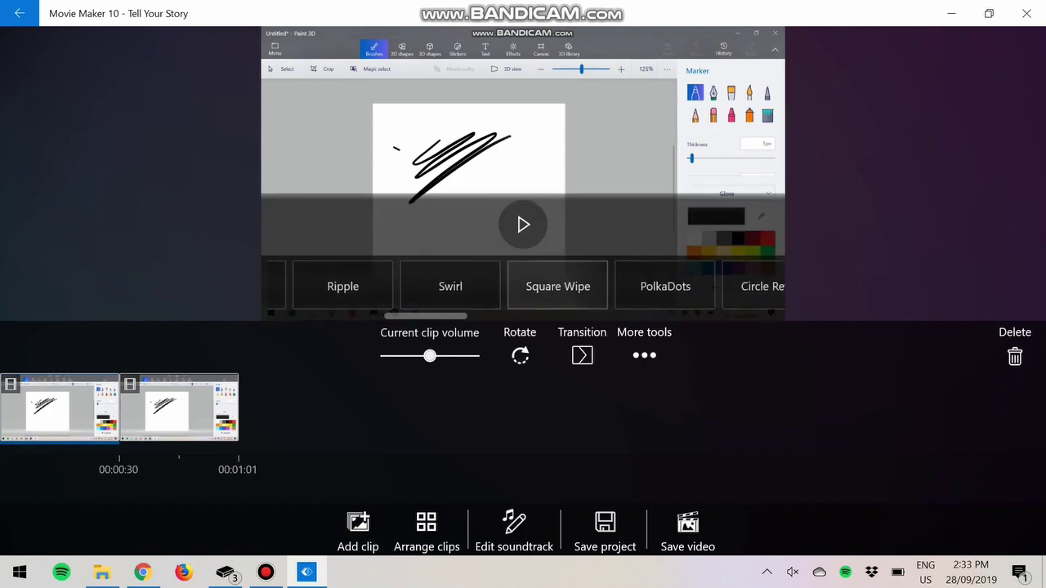
scroll(523, 285, "right", 12)
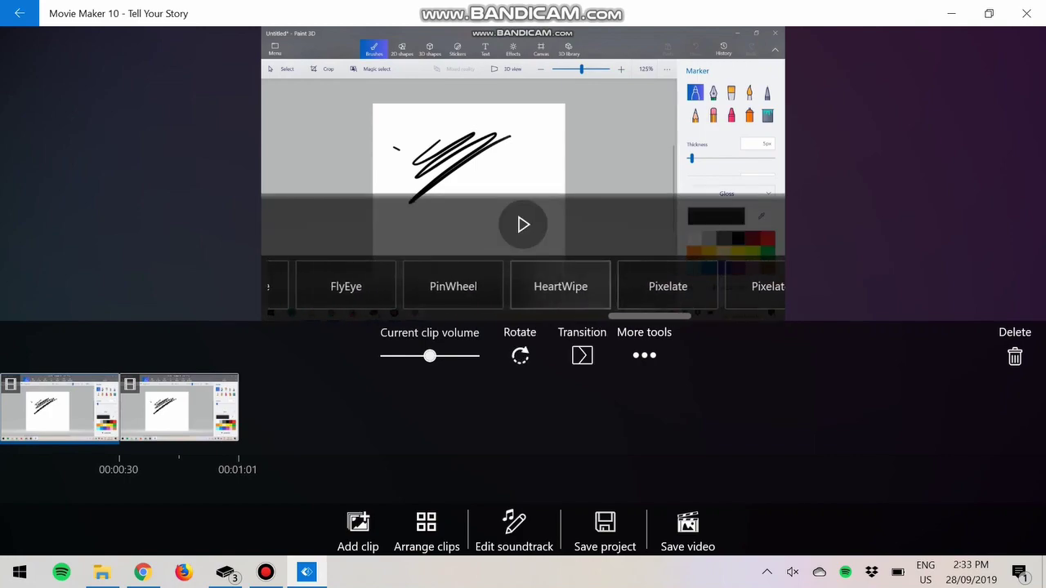
scroll(523, 285, "right", 4)
left_click(564, 285)
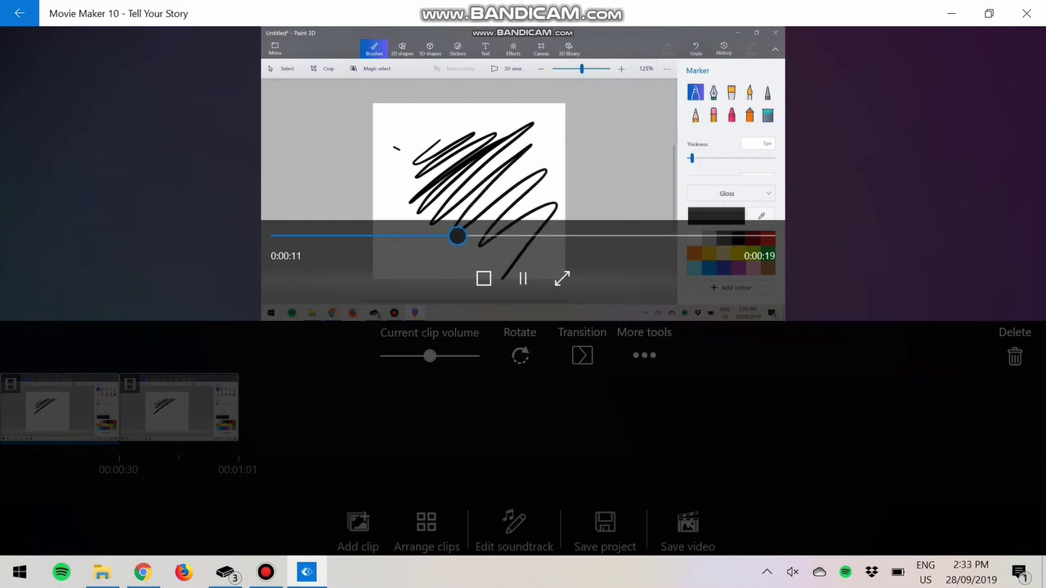
left_click(483, 279)
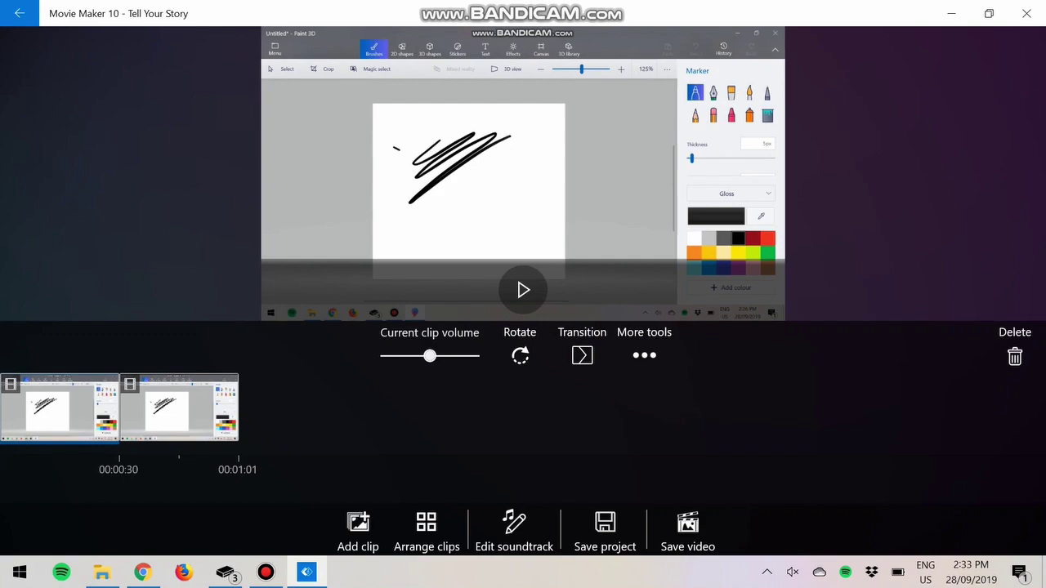
Add a title clip at the start of the timeline with the text "whatever you want to put in here".
left_click(358, 527)
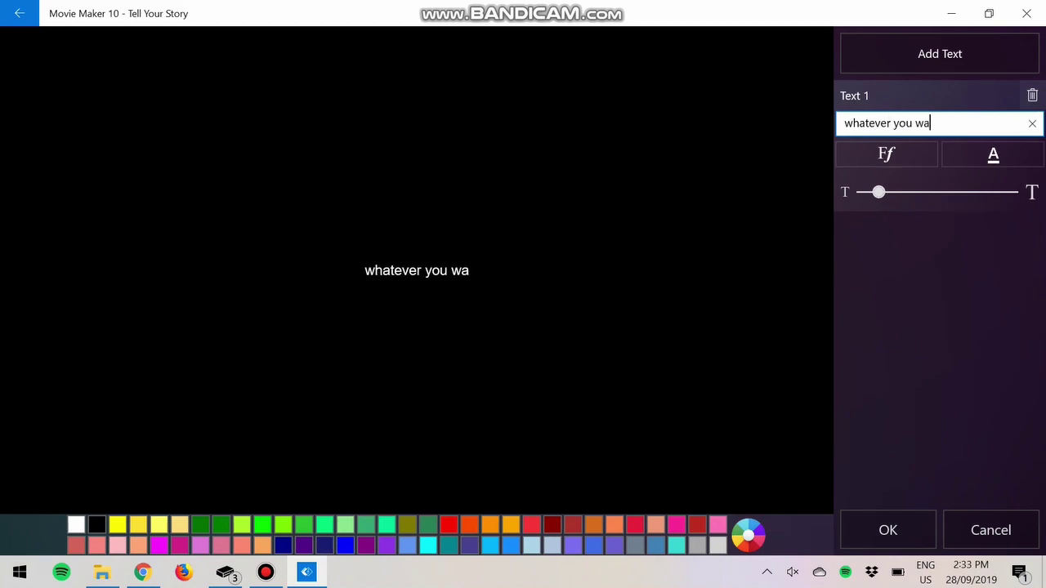
type("ut o")
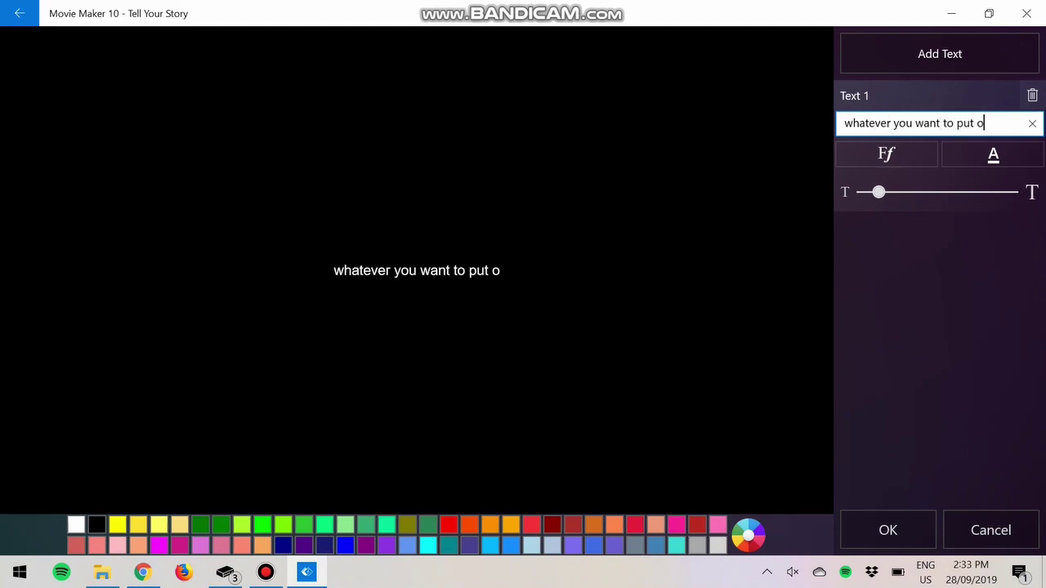
key("BackSpace")
type("in here")
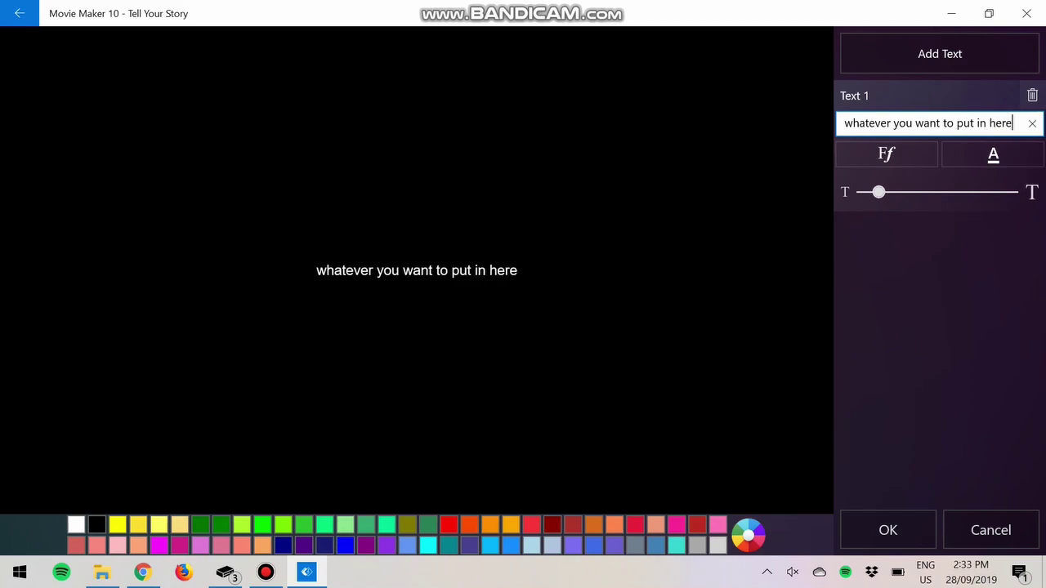
left_click(887, 529)
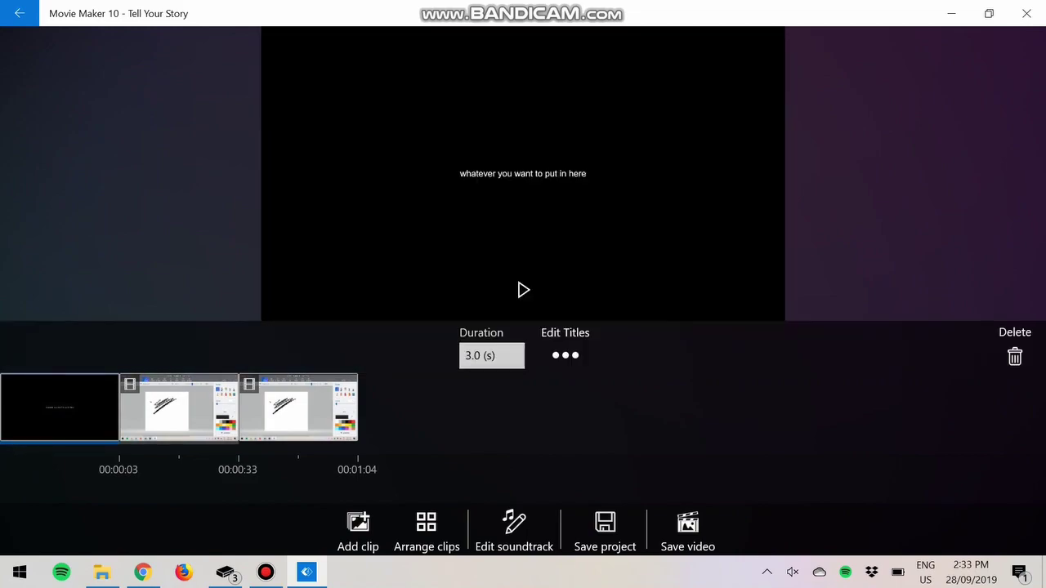
Check the settings of the title clip and both video clips on the timeline, including the title's duration.
left_click(179, 408)
left_click(299, 407)
left_click(60, 407)
left_click(492, 356)
left_click(179, 407)
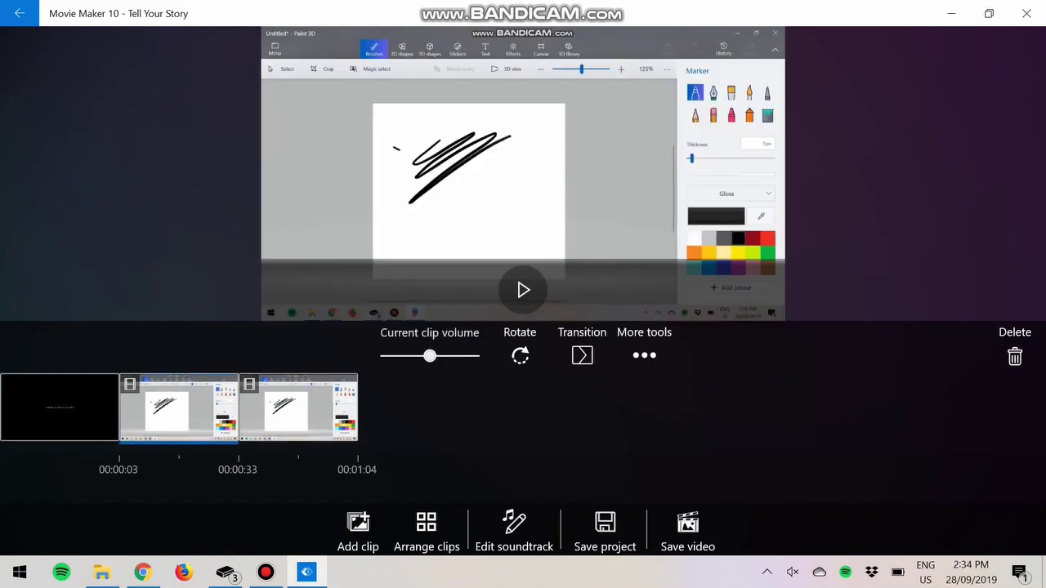
Reopen the title clip's text for editing and enlarge it until it spans most of the frame's width.
left_click(59, 407)
left_click(564, 354)
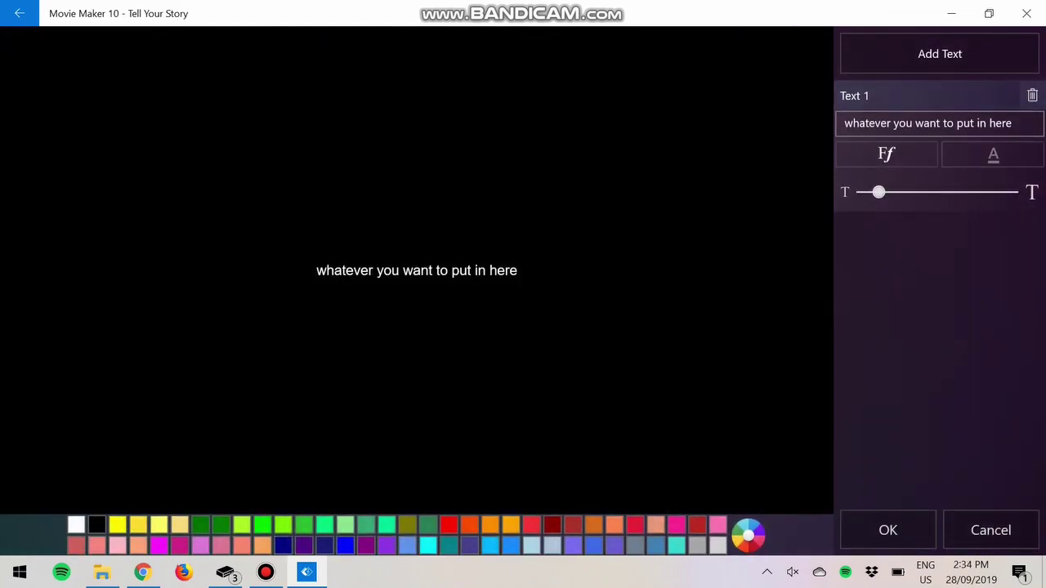
left_click_drag(878, 192, 941, 192)
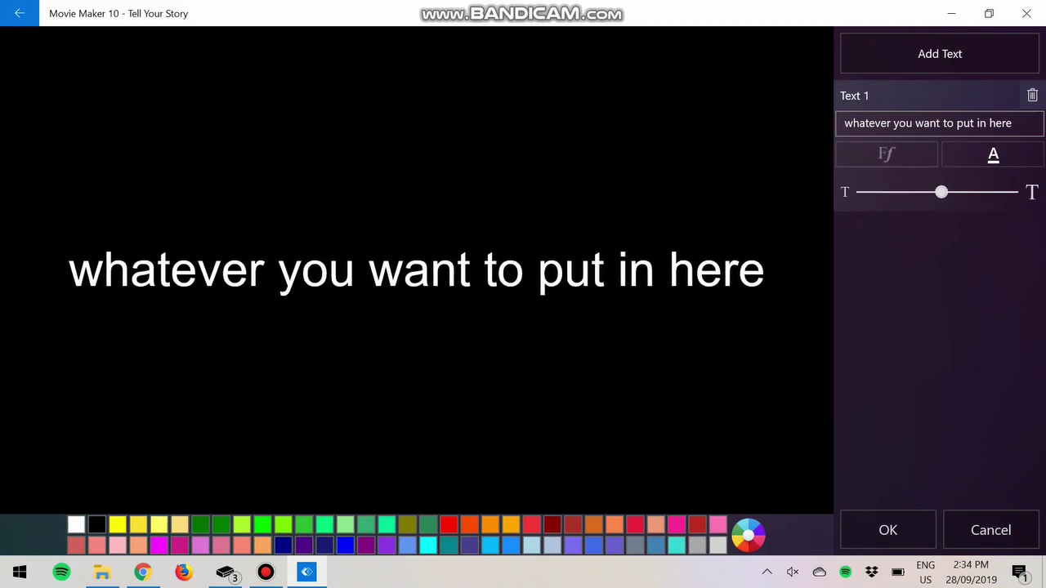
Set the title text's font to Ink Free and its colour to bright yellow.
left_click(886, 154)
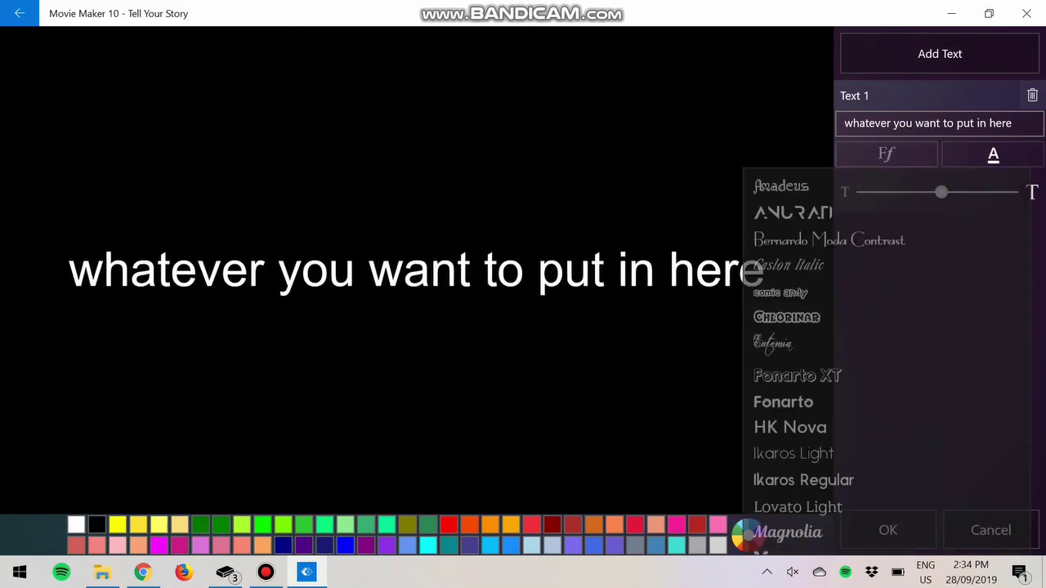
scroll(886, 204, "down", 1)
scroll(817, 204, "down", 15)
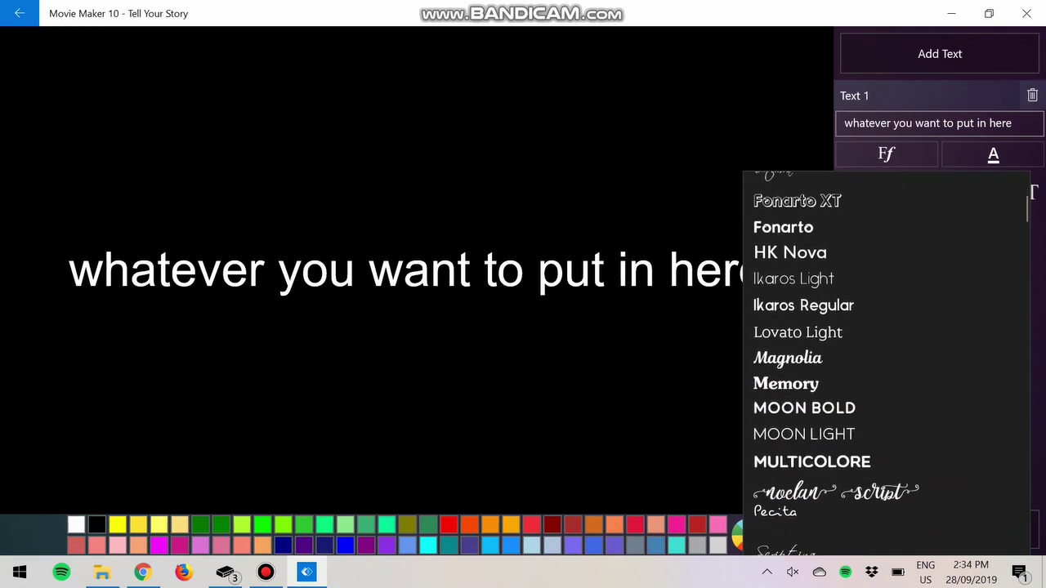
scroll(817, 222, "down", 20)
scroll(817, 261, "down", 20)
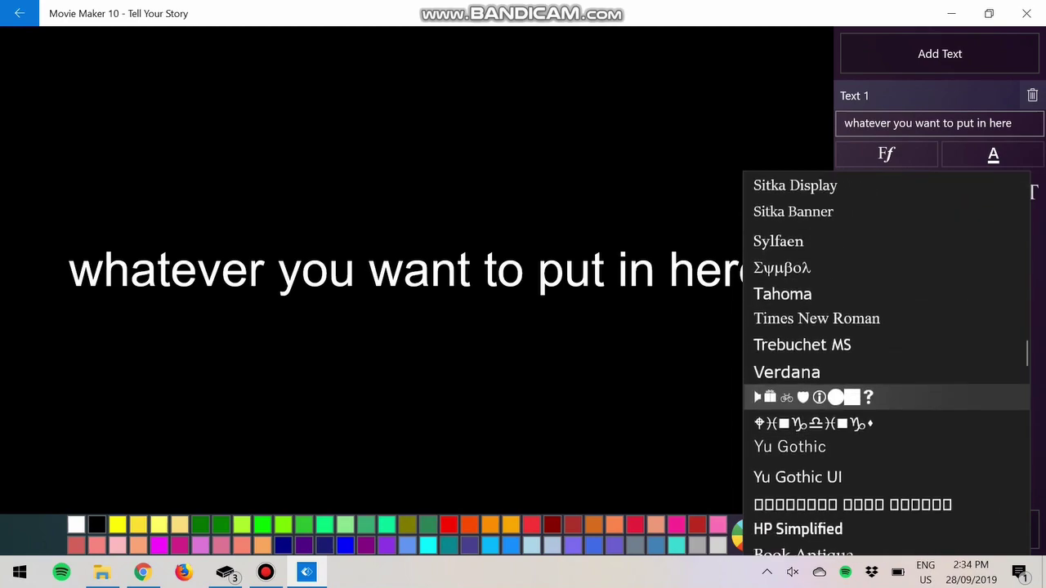
scroll(817, 313, "up", 15)
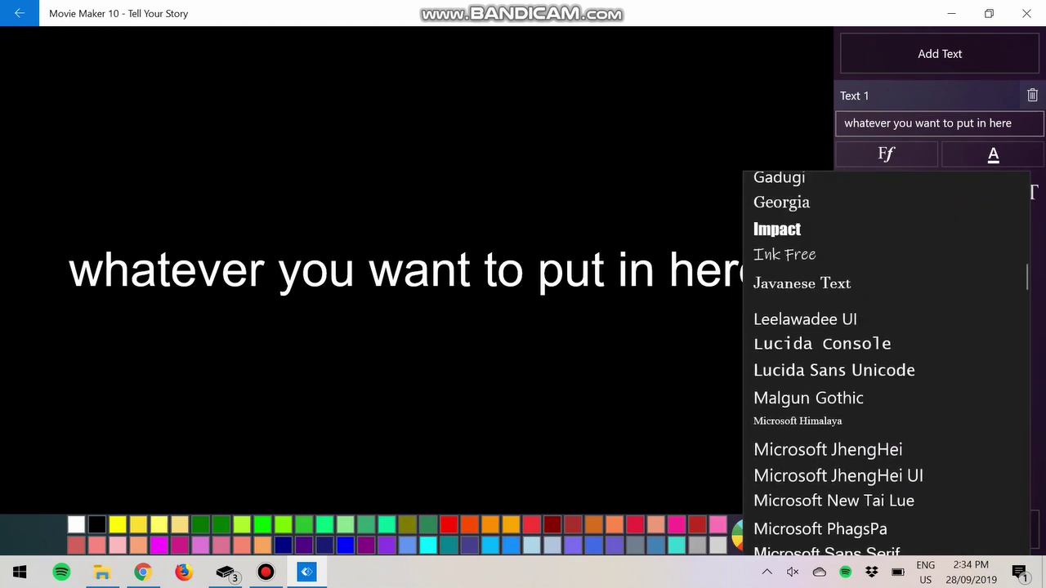
scroll(817, 294, "up", 4)
left_click(784, 428)
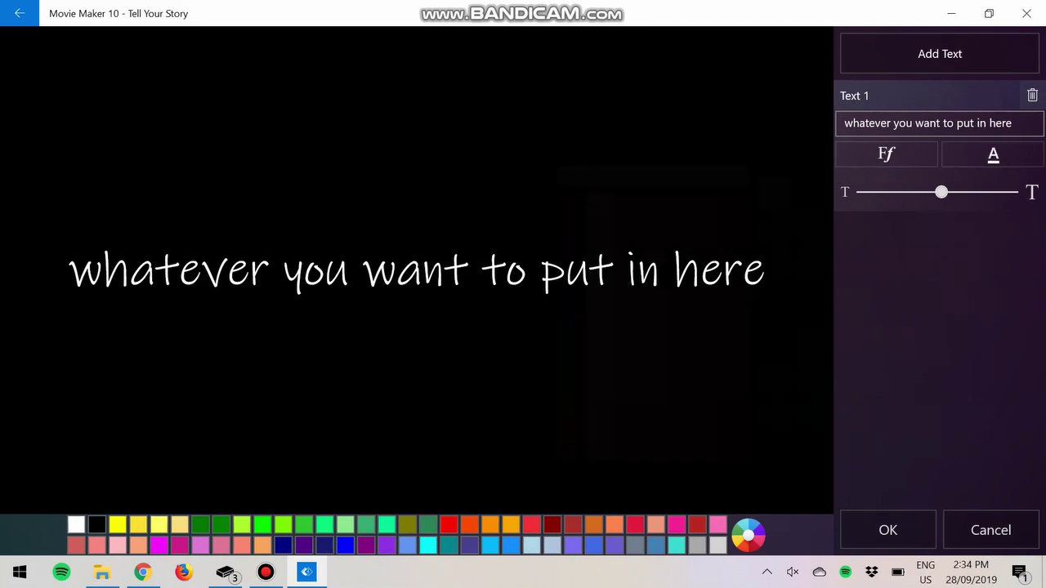
left_click(992, 154)
left_click(850, 190)
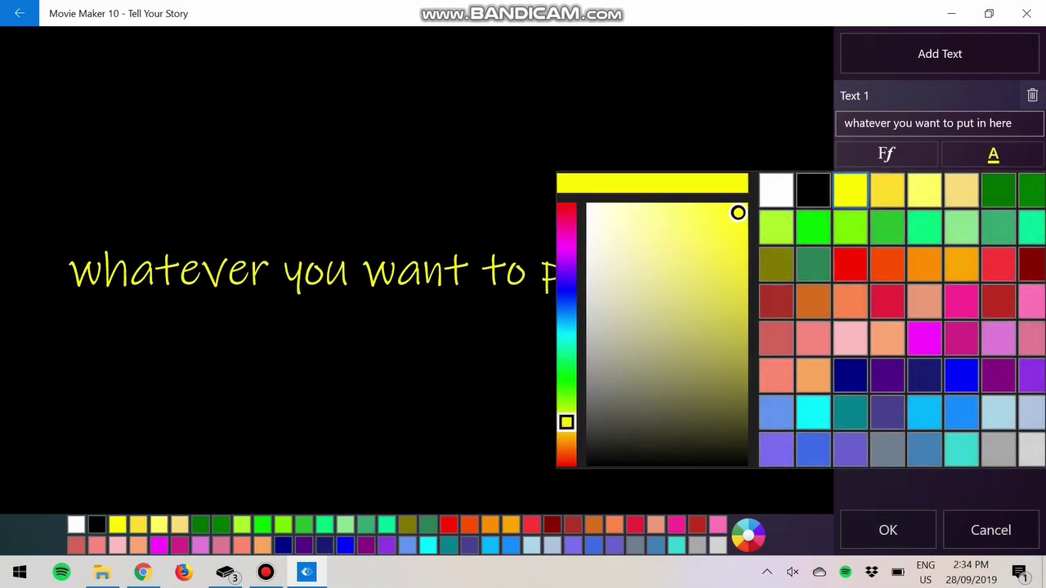
Keep bright yellow as the title text's colour and apply the title edits.
left_click(887, 191)
left_click(849, 190)
key("Escape")
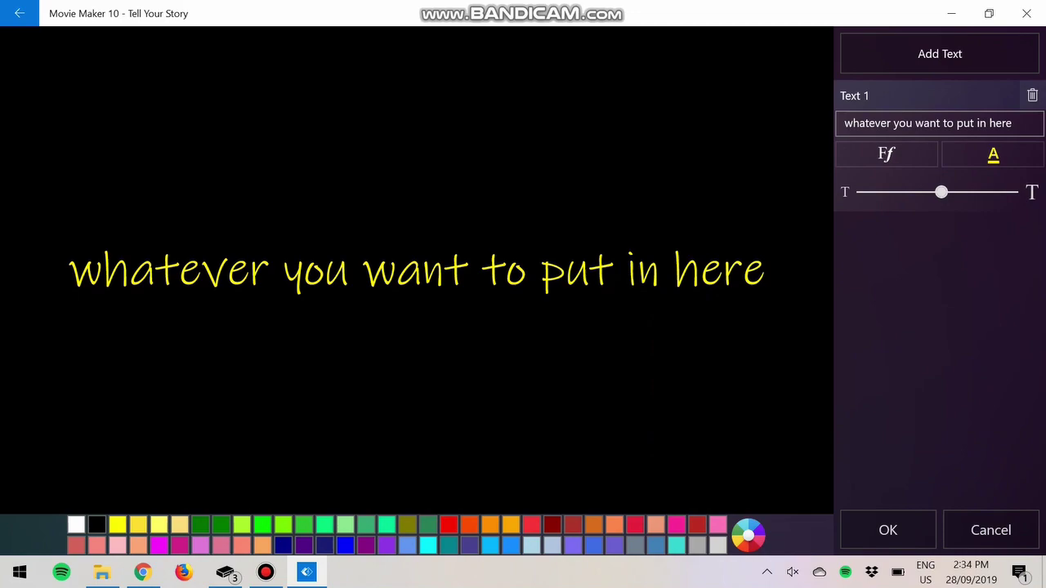
left_click(887, 529)
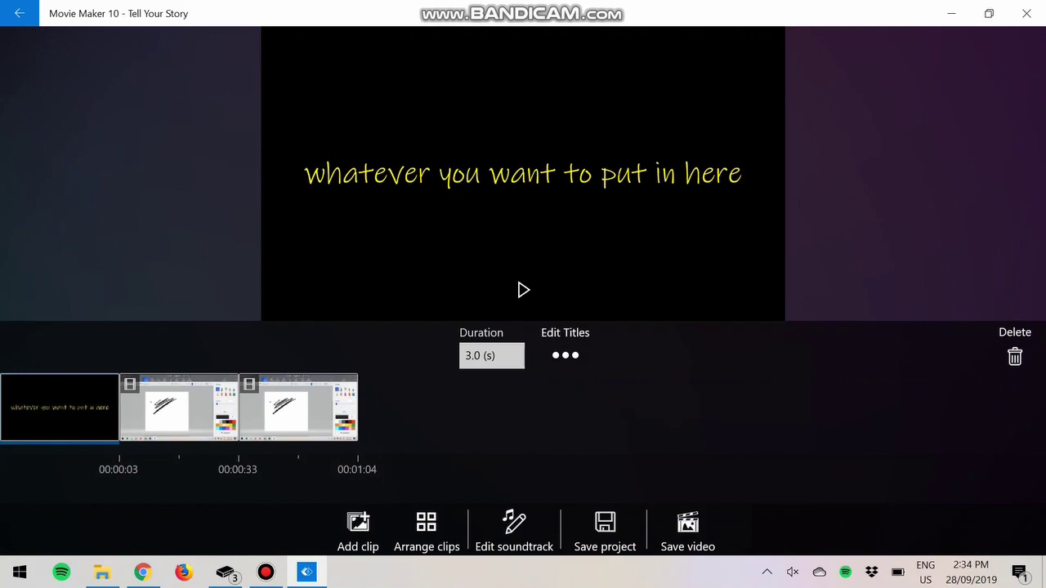
Reopen the title clip's text, move the title to the upper part of the frame and add a second text reading "Hi :)".
left_click(565, 345)
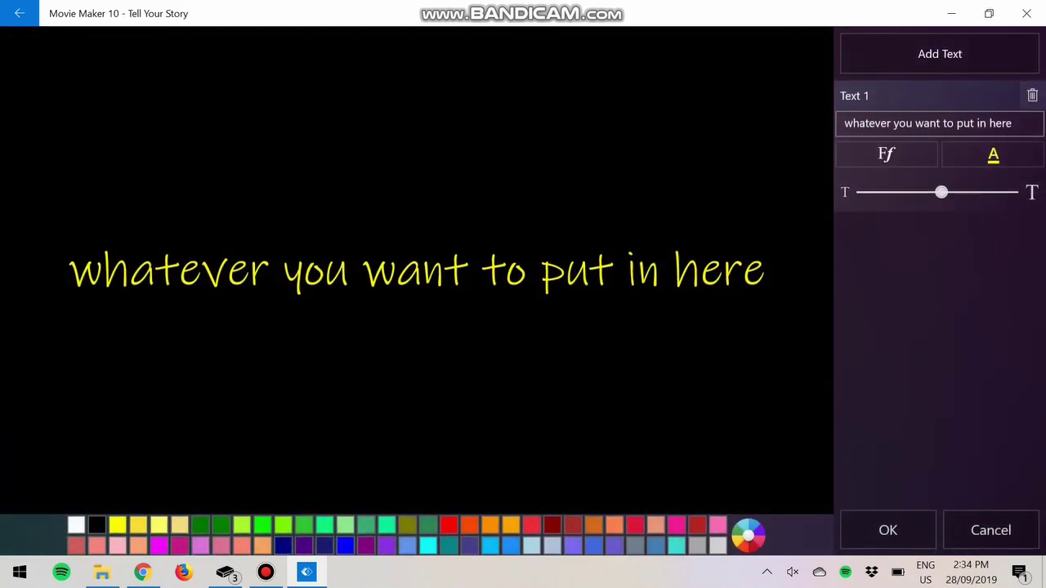
left_click_drag(416, 271, 486, 358)
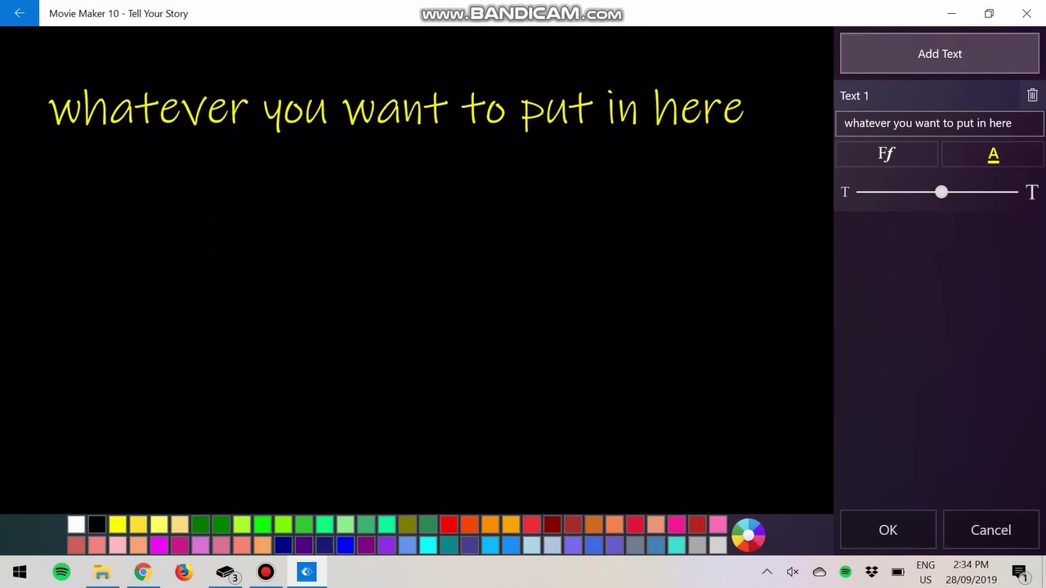
left_click(939, 53)
left_click(931, 254)
key("BackSpace")
key("BackSpace")
key("BackSpace")
key("BackSpace")
key("BackSpace")
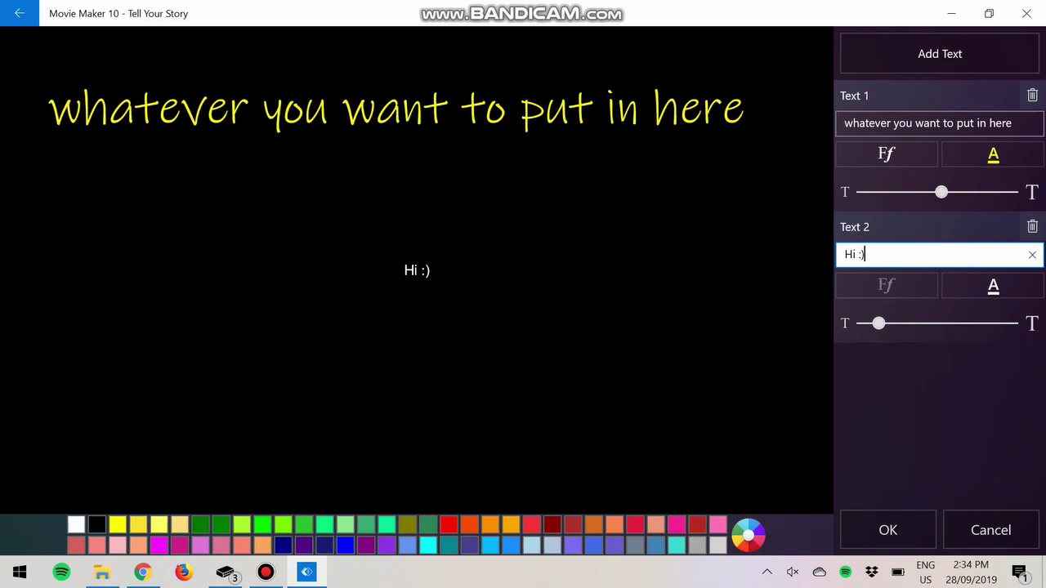
Enlarge the "Hi :)" text to the maximum size and place it under the title's first word, leaving the title editor without saving.
left_click_drag(879, 323, 1012, 323)
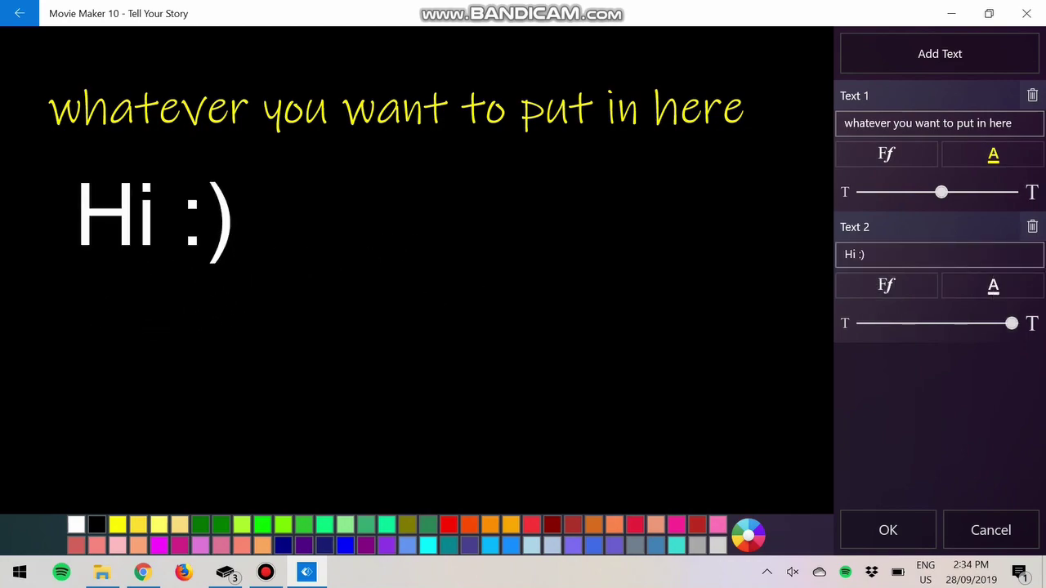
left_click_drag(153, 216, 126, 215)
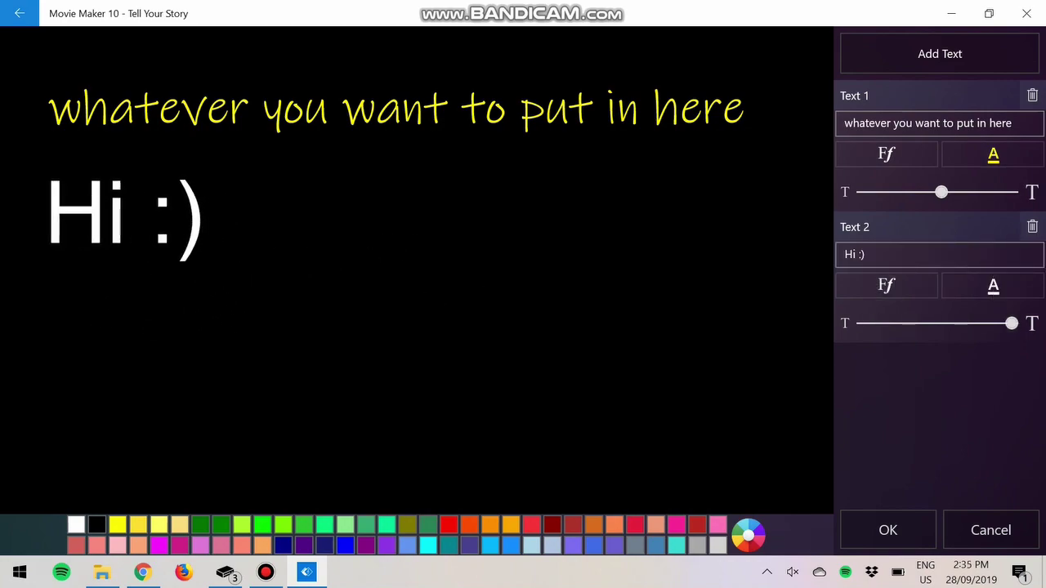
left_click(20, 13)
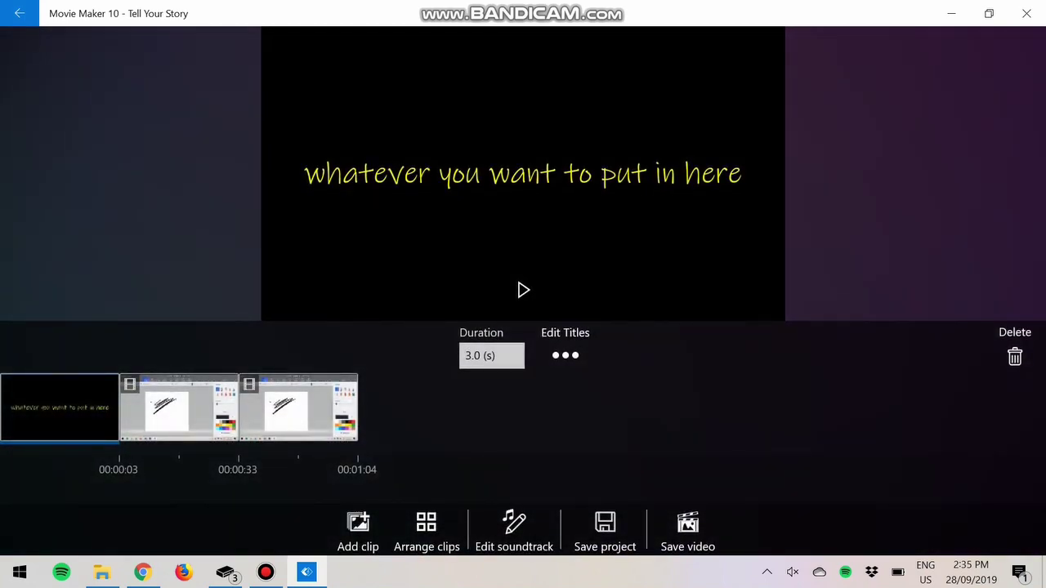
Insert the scribble picture from disk into the timeline between the title clip and the first video clip.
left_click(298, 407)
left_click(178, 407)
left_click(59, 408)
left_click(179, 407)
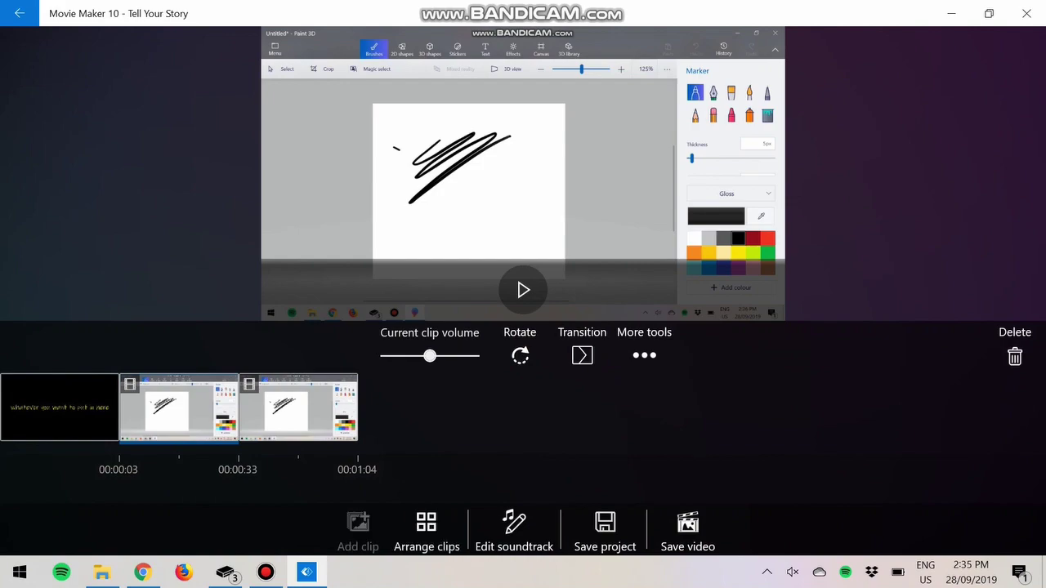
left_click(358, 531)
left_click(368, 399)
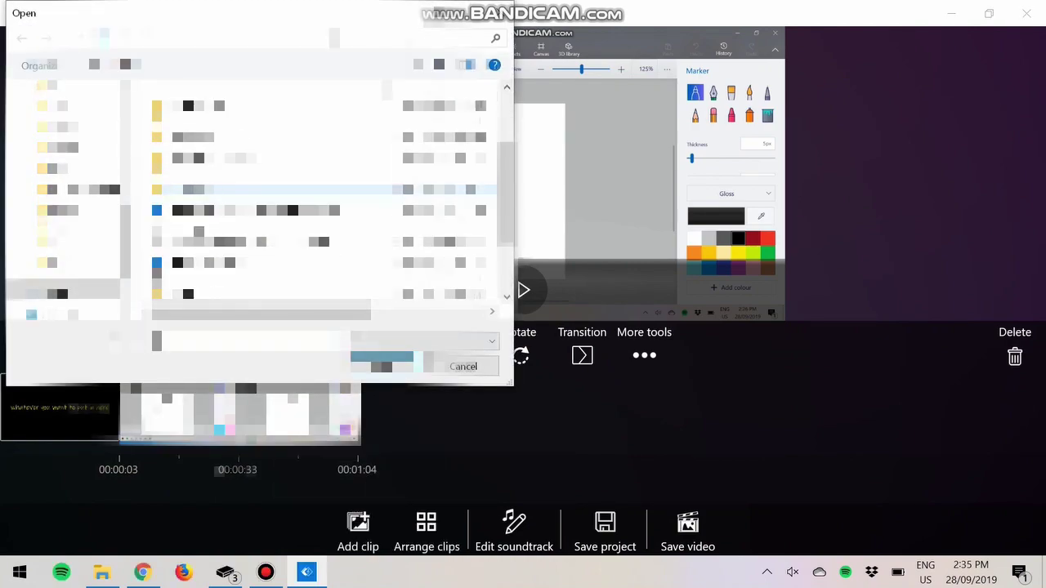
double_click(245, 259)
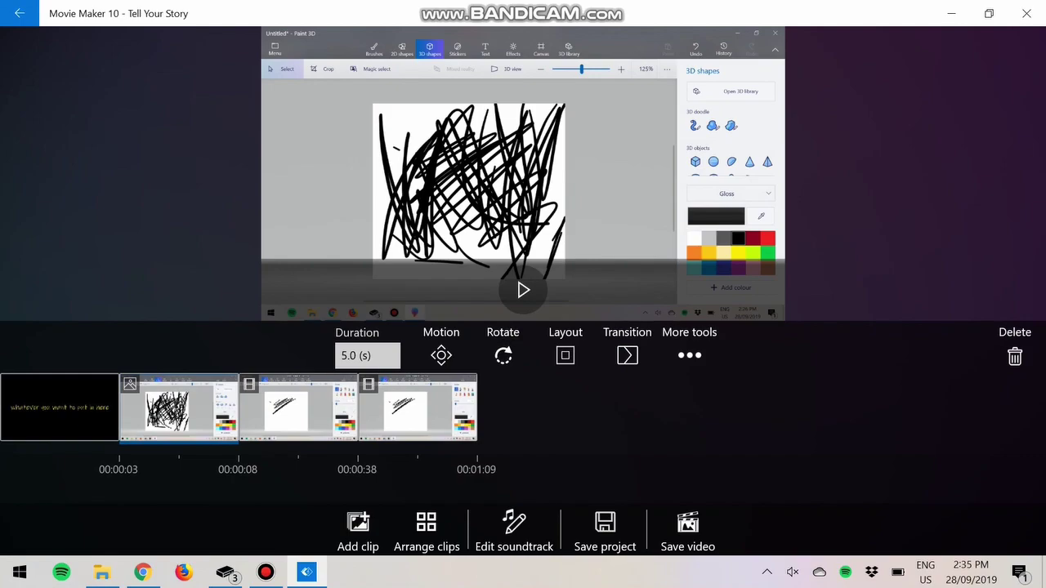
Apply the motion effect with four outward diagonal arrows to the picture clip, preview it and look through the other motion effects.
left_click(442, 355)
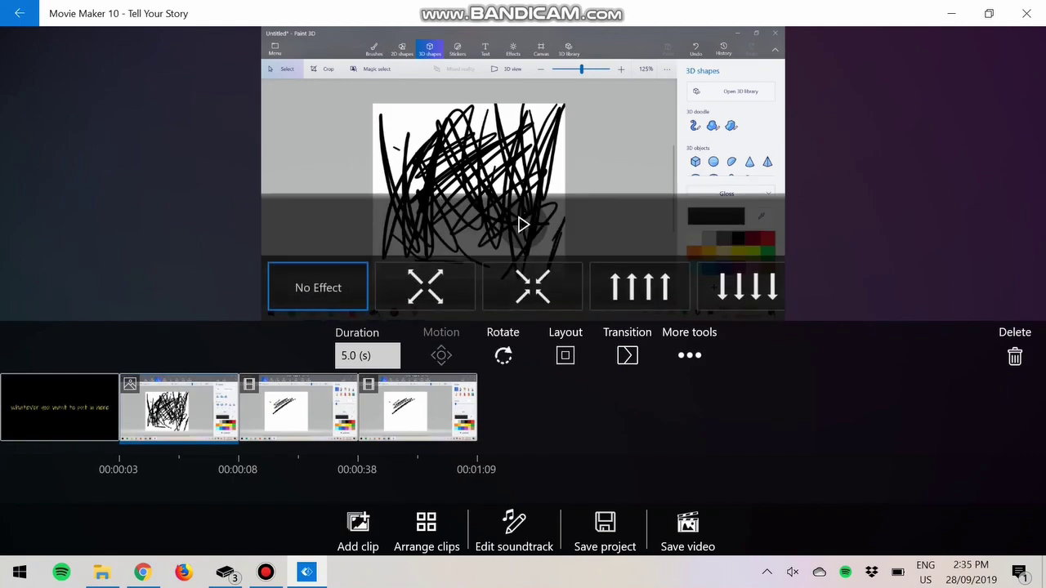
left_click(424, 286)
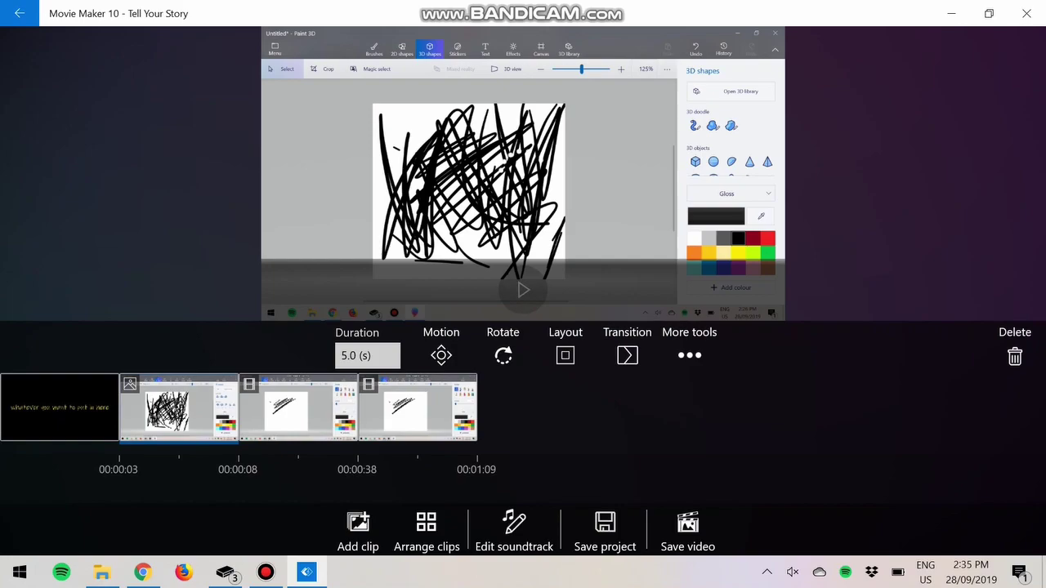
left_click(523, 290)
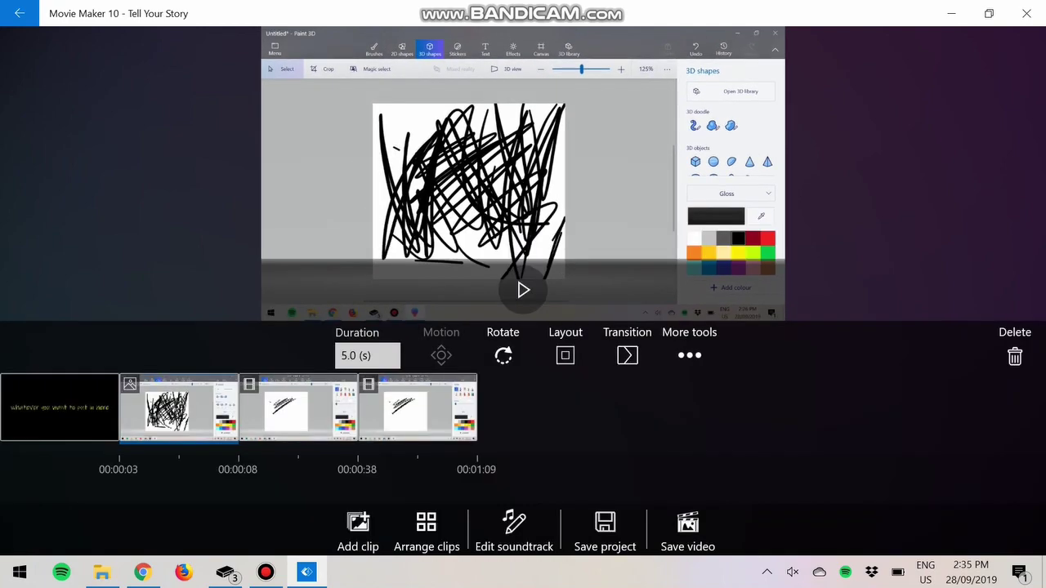
left_click(441, 355)
scroll(523, 286, "right", 3)
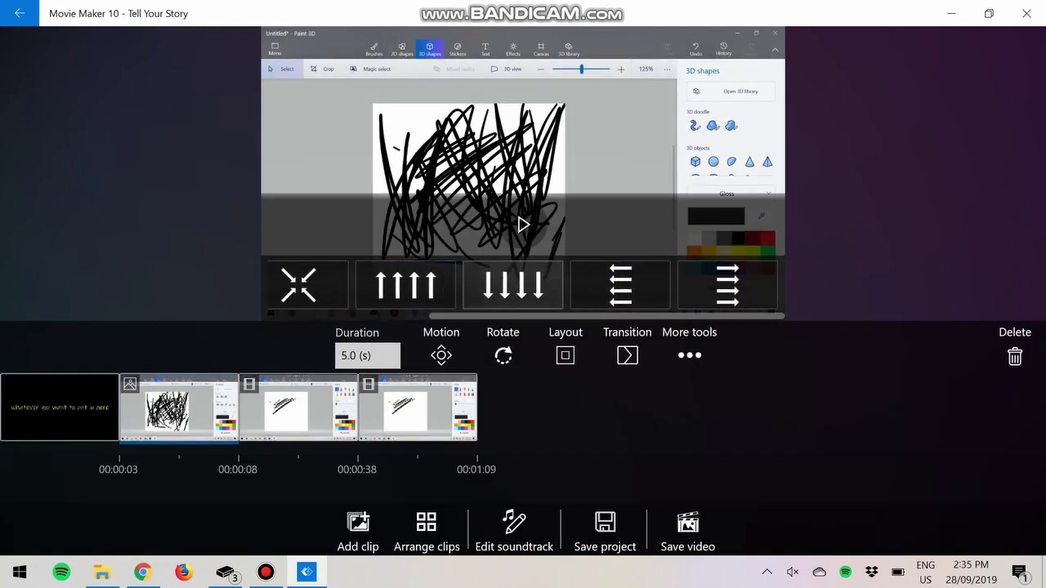
scroll(523, 286, "left", 3)
Apply the flat wide rectangle frame layout to the picture clip and look through the remaining layouts.
left_click(566, 355)
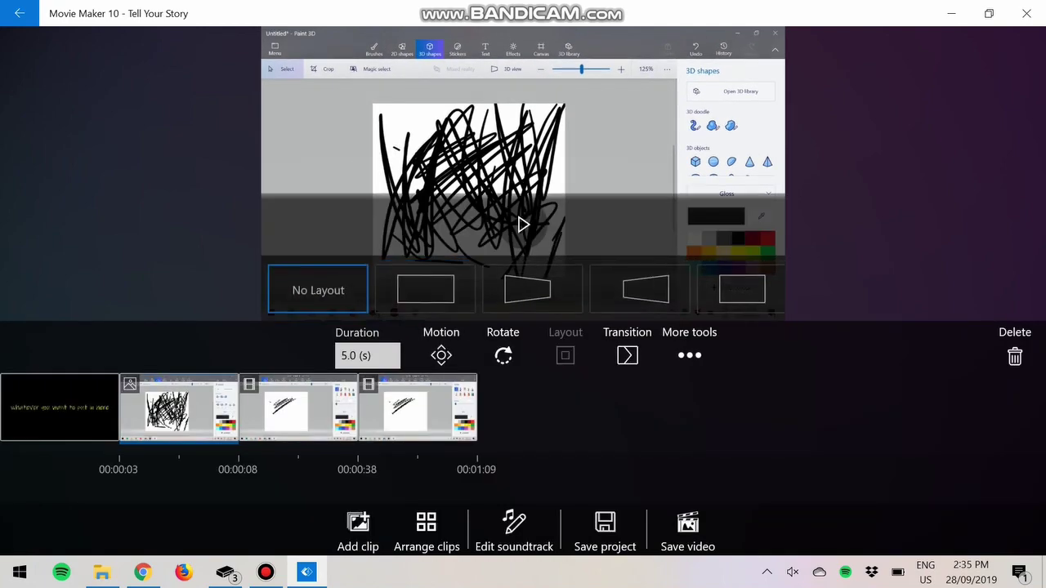
left_click(426, 286)
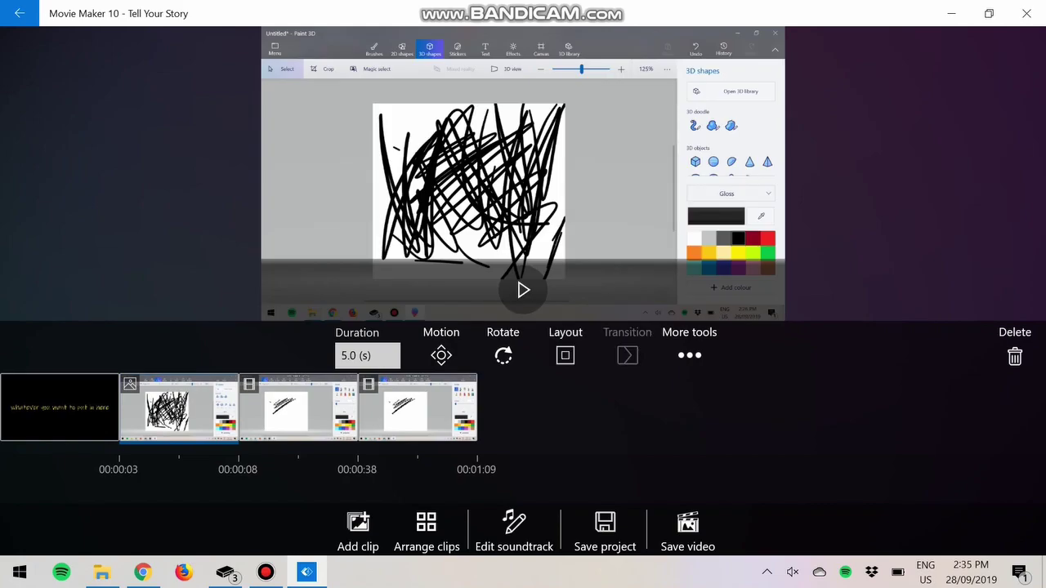
left_click(628, 354)
left_click(566, 354)
scroll(523, 286, "down", 3)
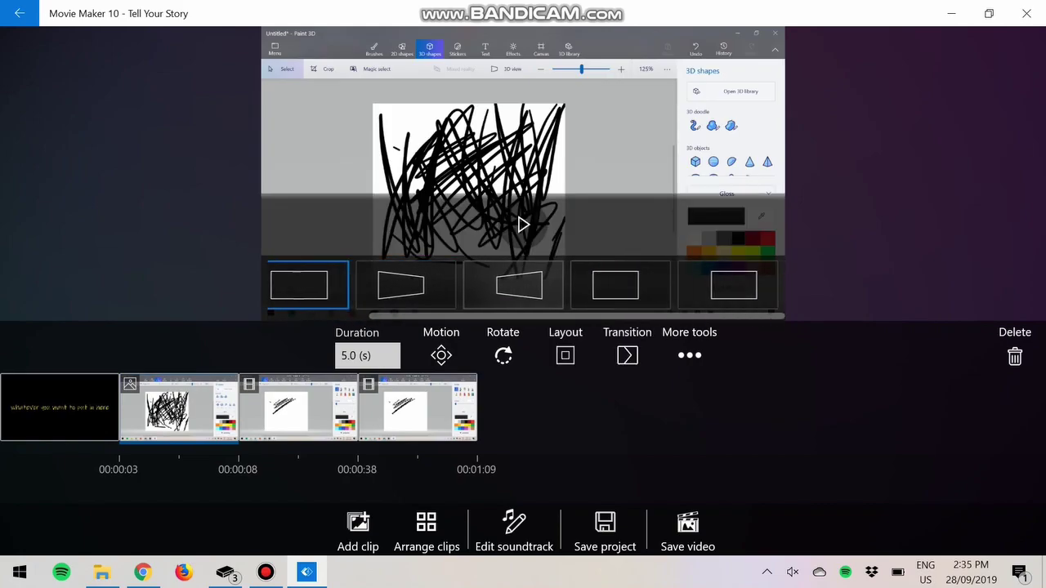
View the picture clip's transition choices and rotate the picture four times through a full turn.
left_click(627, 354)
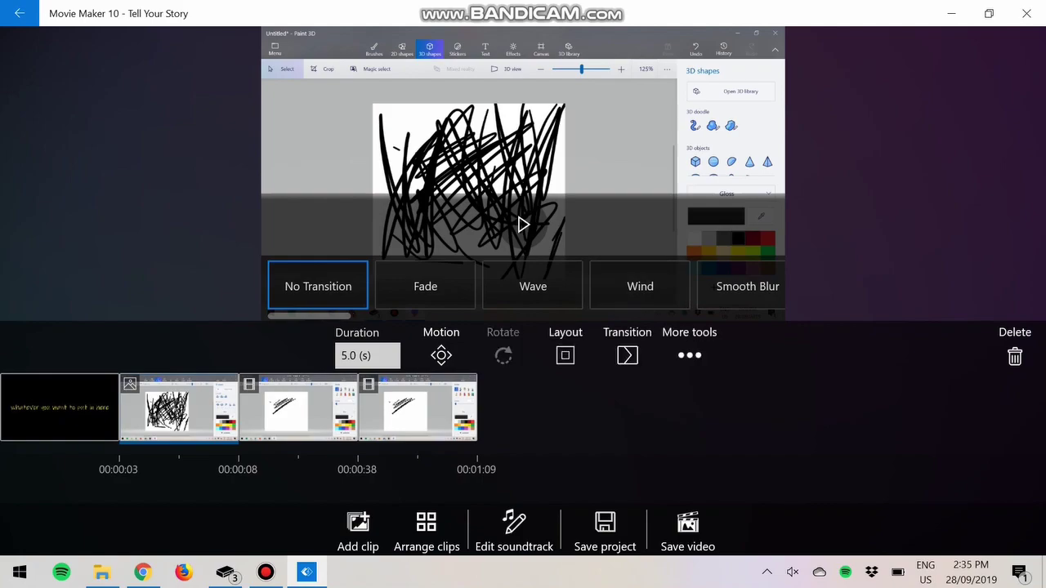
left_click(503, 355)
left_click(504, 355)
left_click(504, 355)
left_click(503, 355)
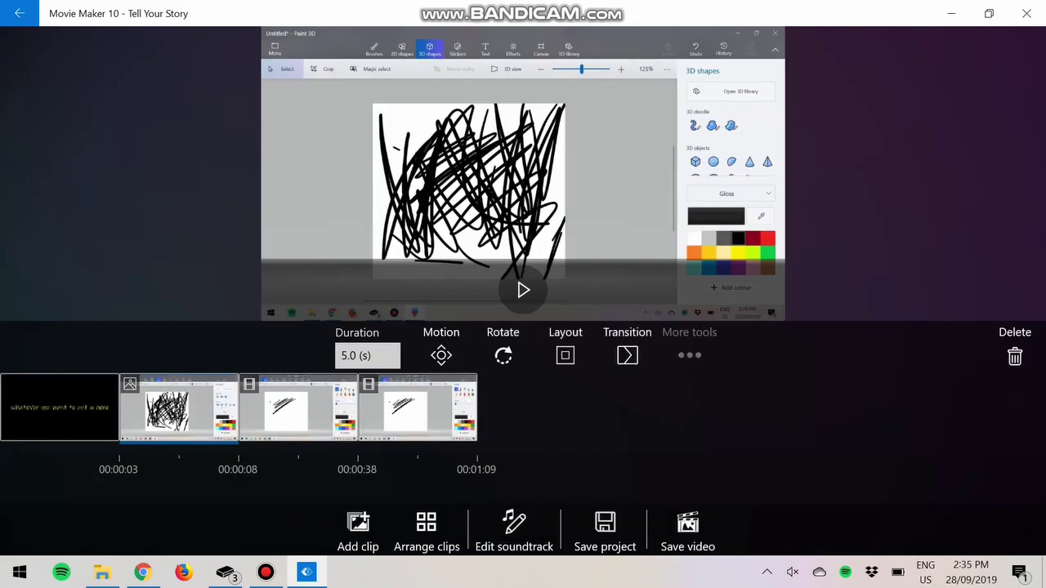
Open the picture clip's detailed settings and reduce its duration to 3.00 seconds.
left_click(689, 355)
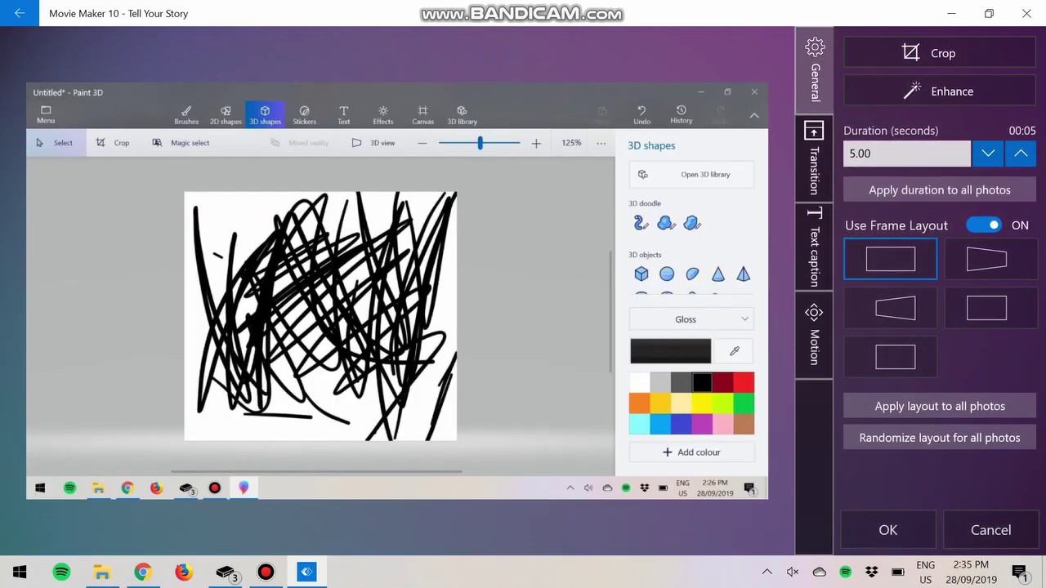
left_click(987, 153)
left_click(987, 153)
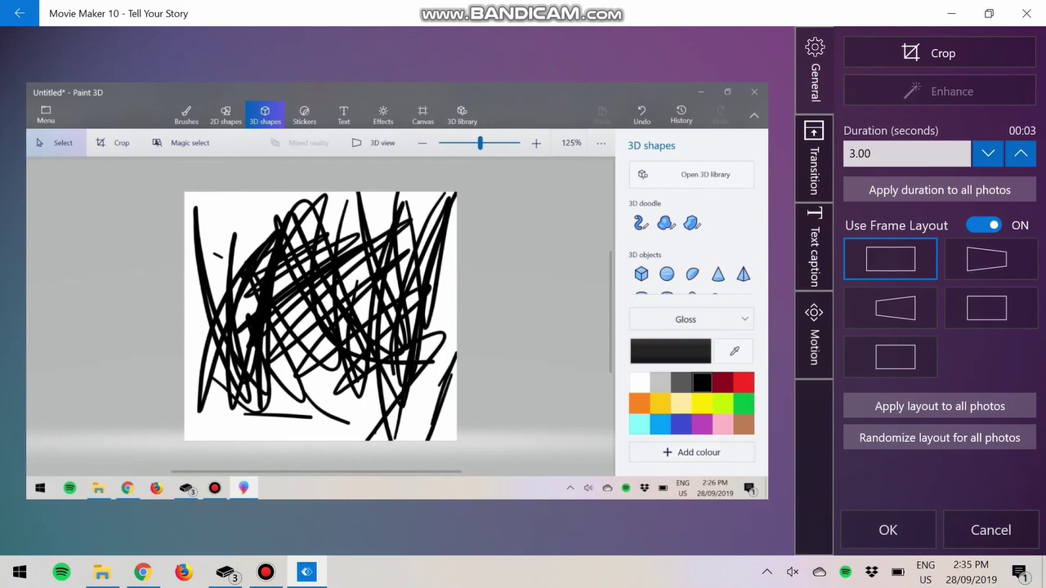
Try the Auto Enhance, Auto Levels, Blur, Brightness and Cartoon filters on the picture and leave its settings without saving.
left_click(940, 90)
left_click(985, 122)
left_click(870, 237)
left_click(986, 237)
left_click(871, 336)
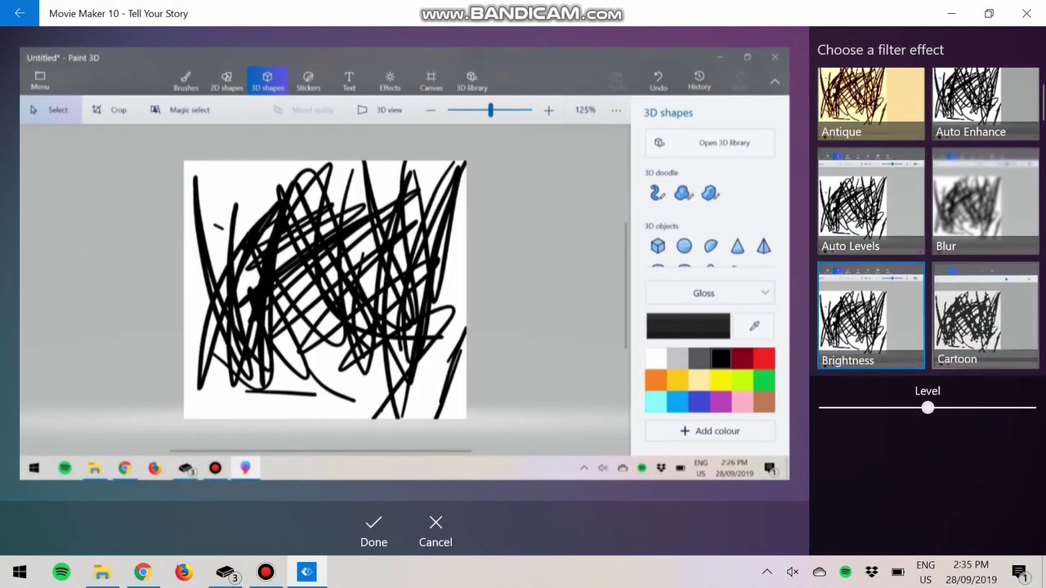
left_click(985, 318)
left_click(837, 415)
left_click(836, 414)
left_click(836, 415)
left_click(20, 13)
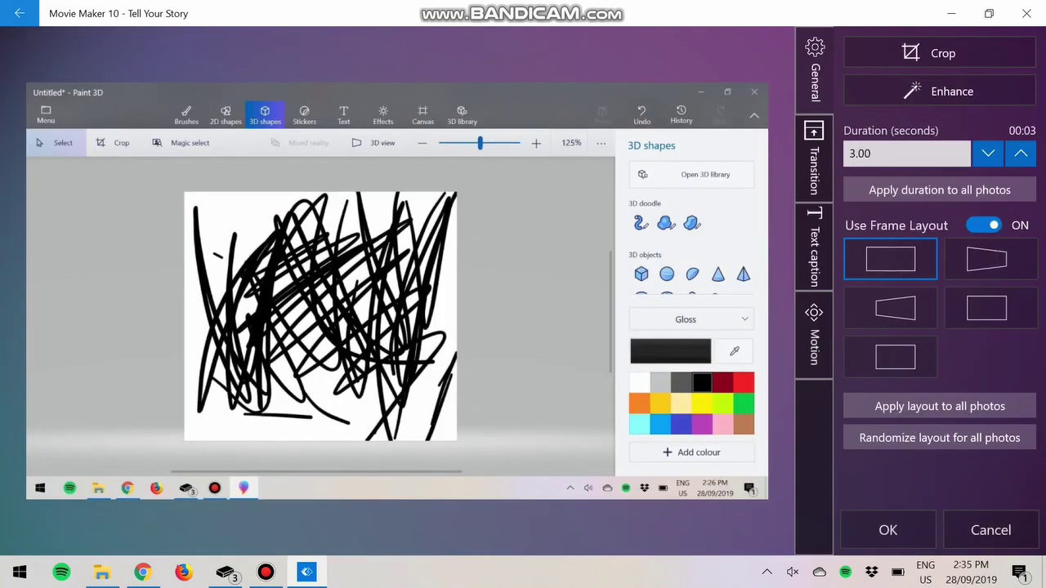
left_click(19, 13)
Open the project's soundtrack editor and try selecting the audio section beneath the title clip, returning the cursor to the start.
left_click(417, 407)
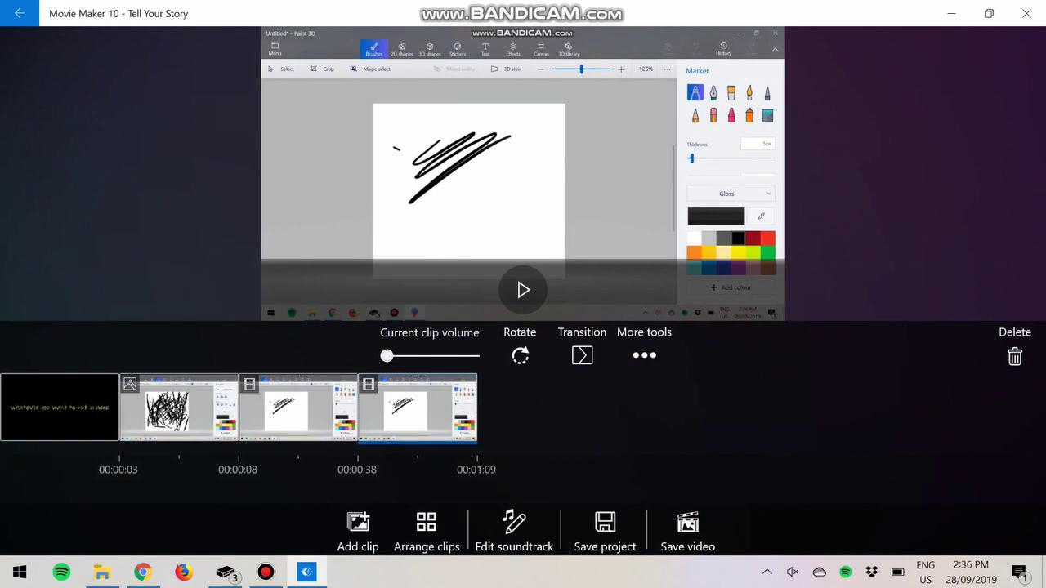
left_click(514, 530)
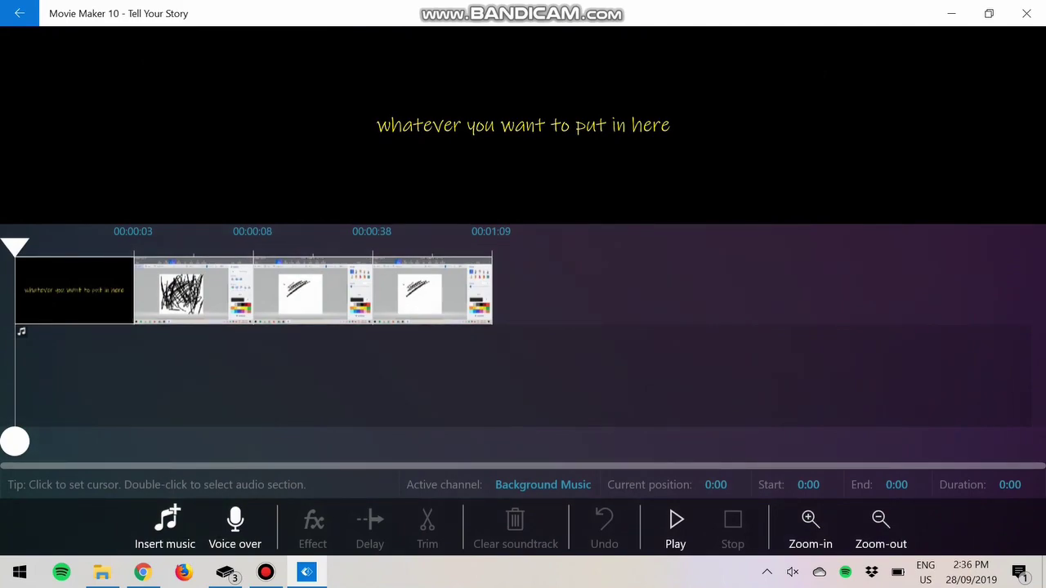
double_click(74, 376)
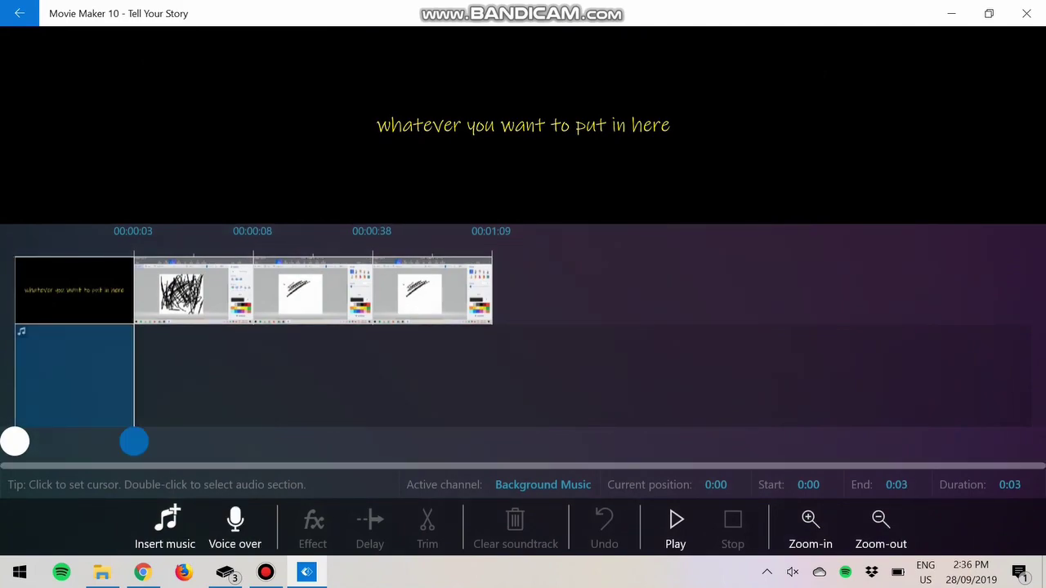
left_click_drag(134, 441, 15, 441)
Browse the built-in music tracks available for insertion at the current cursor position and close the list without adding one.
left_click(165, 527)
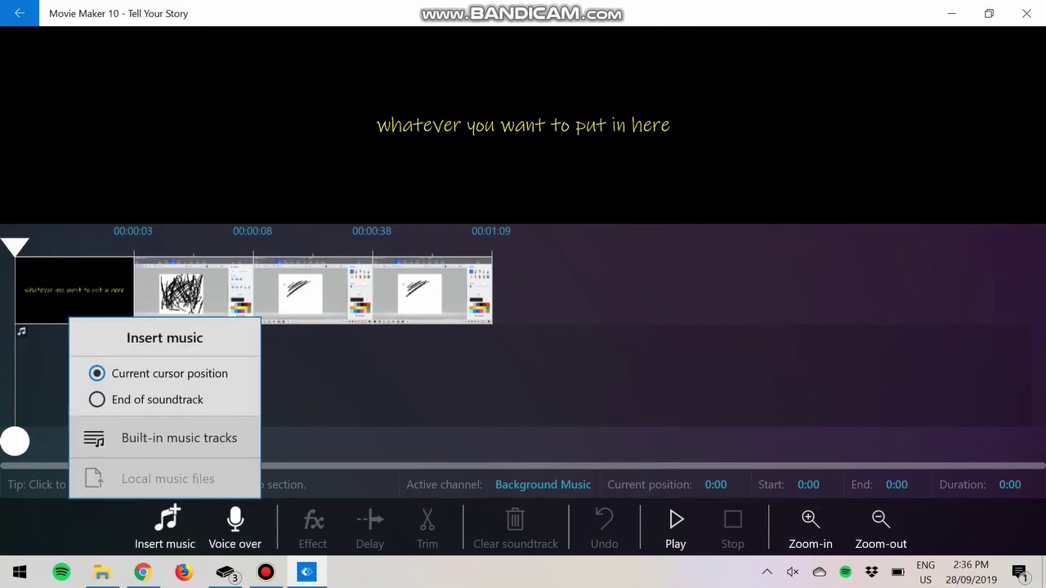
left_click(178, 438)
scroll(523, 284, "down", 5)
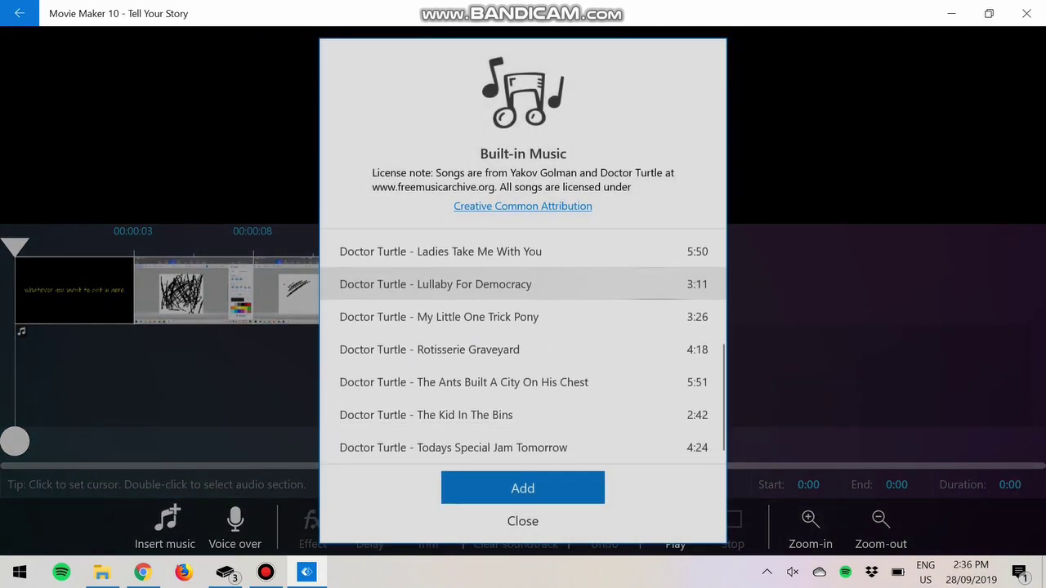
scroll(523, 283, "up", 2)
scroll(523, 283, "down", 1)
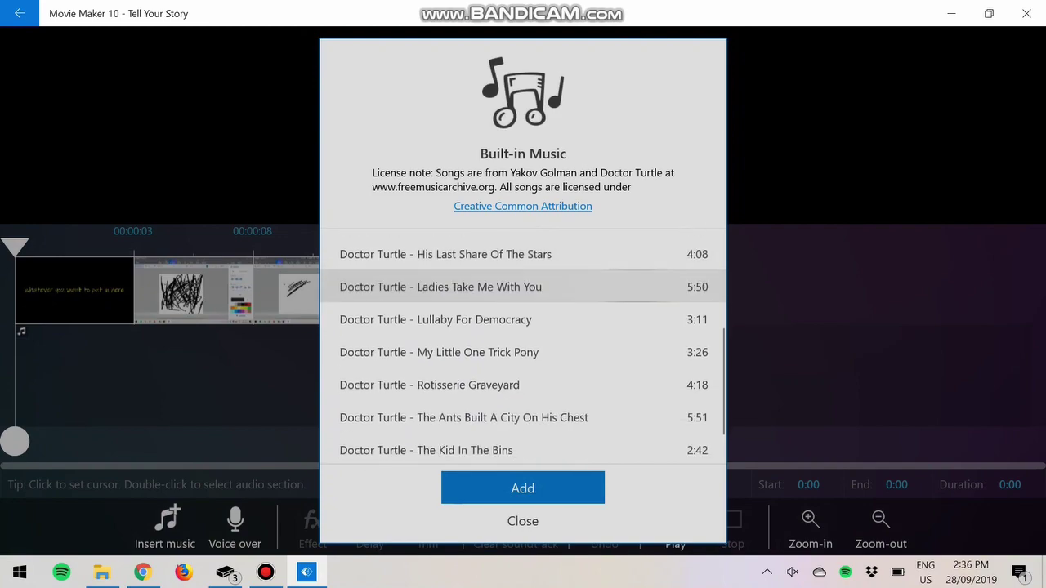
scroll(523, 319, "down", 1)
scroll(523, 314, "up", 5)
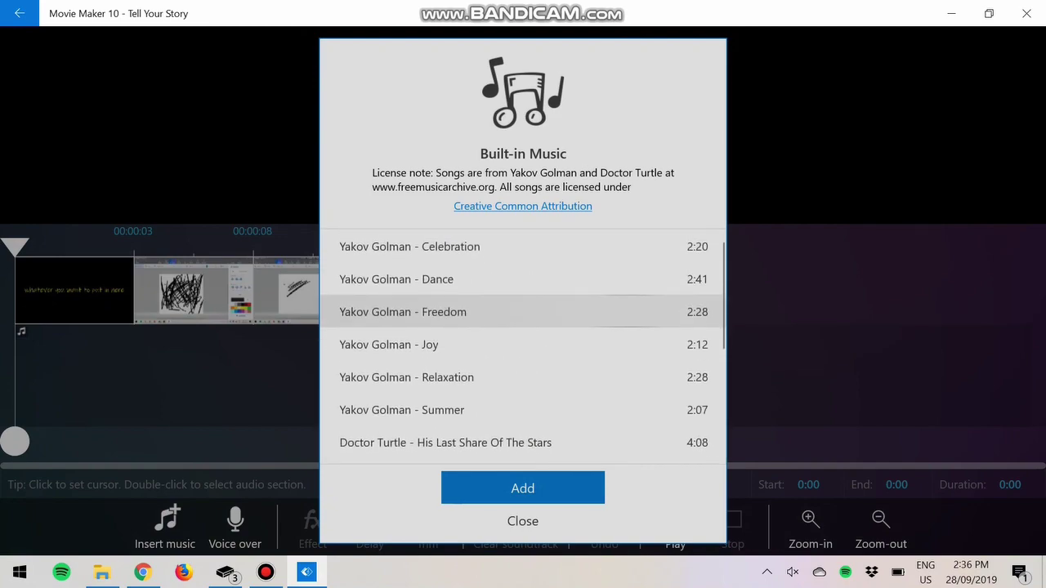
left_click(522, 521)
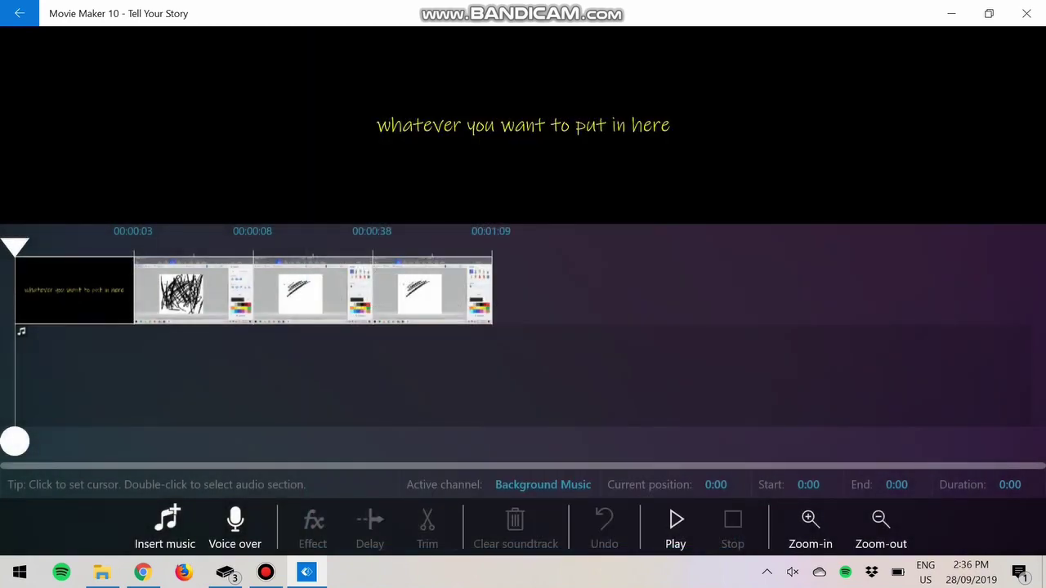
Choose to insert a local music file at the current cursor position and browse to the folder holding the audio files.
left_click(165, 525)
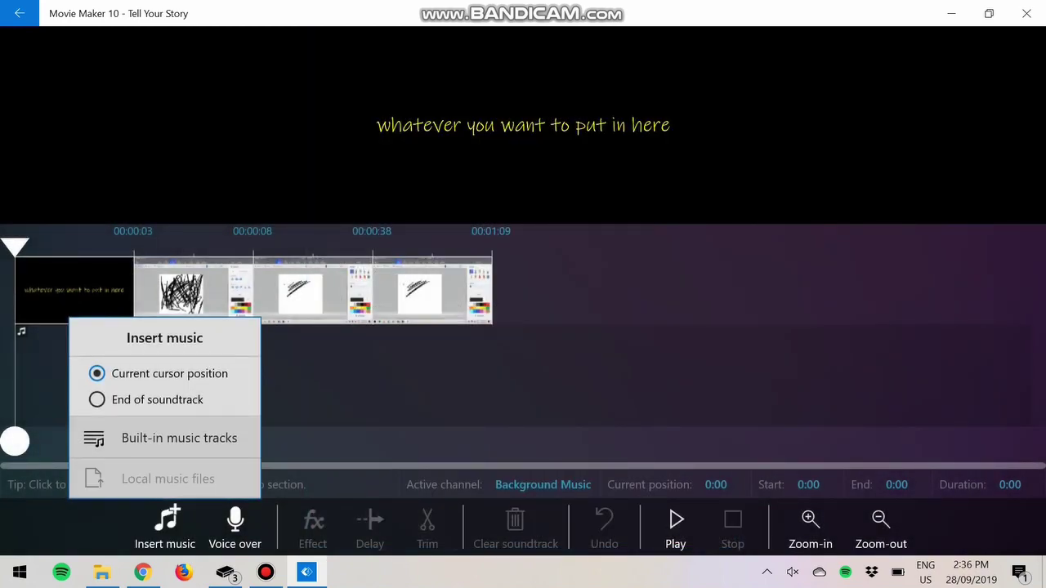
left_click(167, 523)
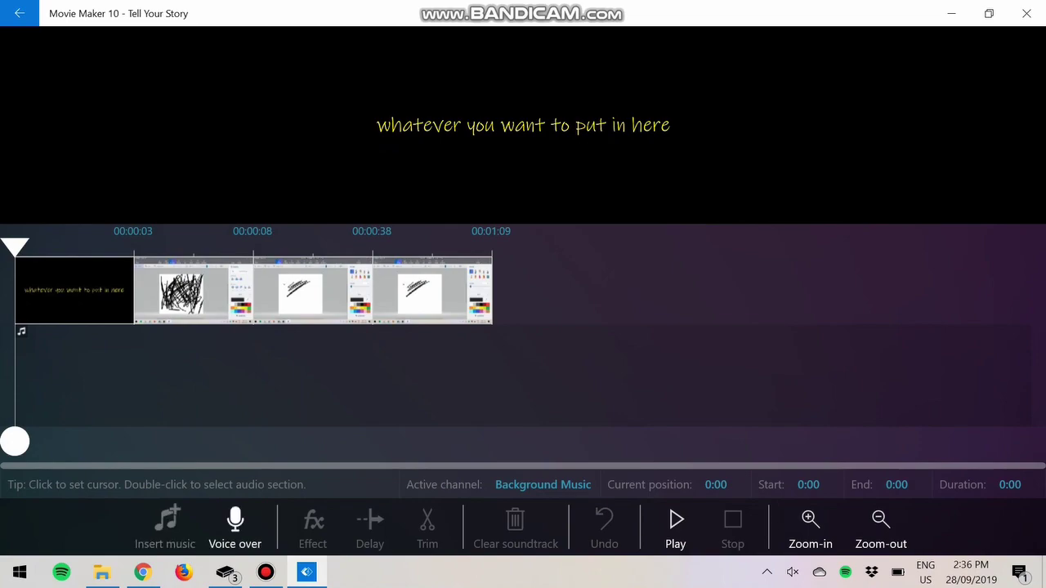
left_click(165, 523)
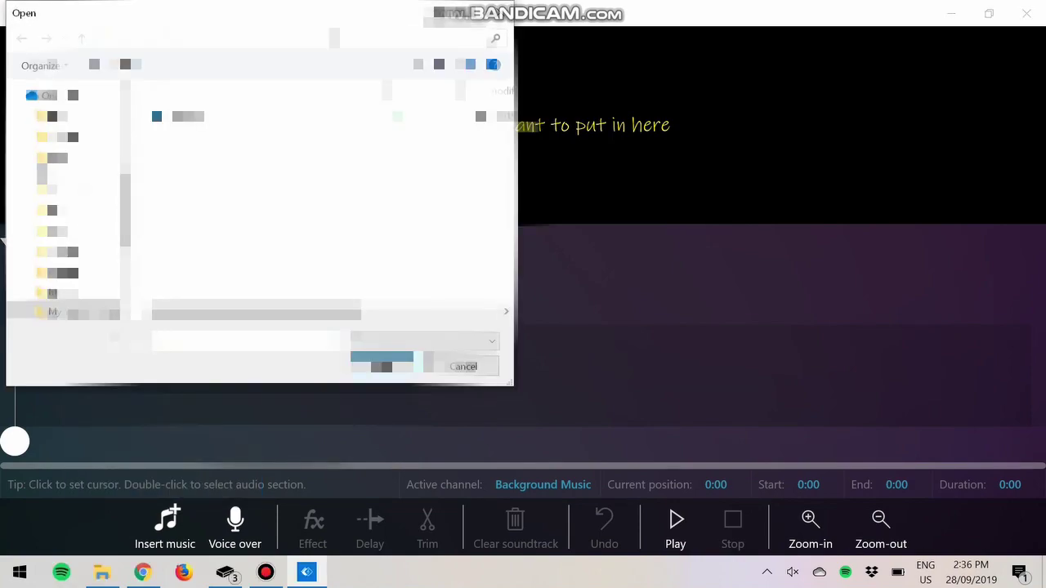
left_click(82, 312)
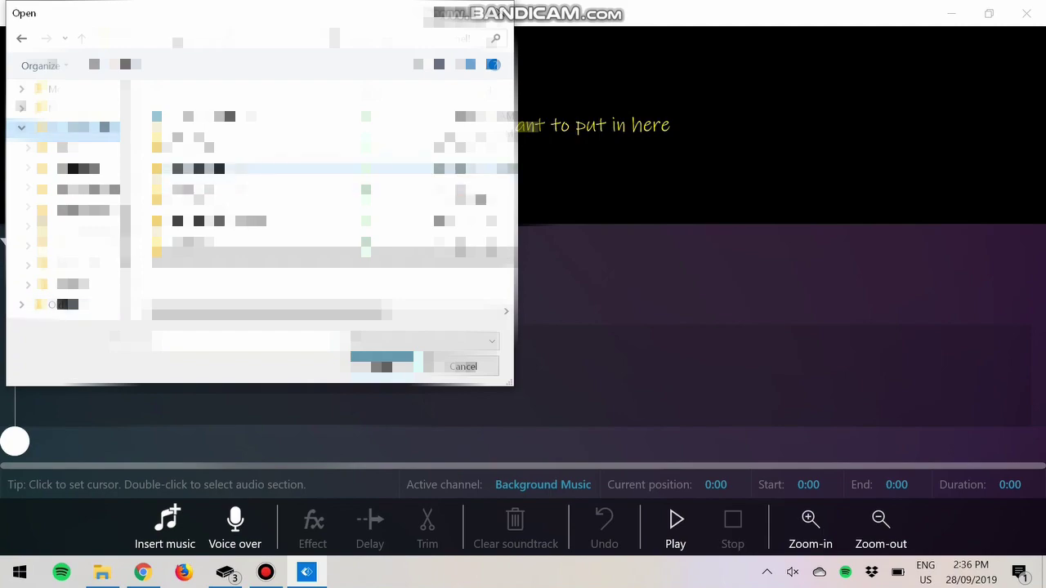
double_click(245, 254)
Find an audio file in the opened folder and insert it as background music at the start of the timeline.
scroll(278, 122, "down", 3)
key("Down")
key("Down")
key("Down")
key("Down")
key("Down")
key("Down")
key("Down")
key("Down")
key("Down")
key("Down")
key("Down")
key("Down")
key("Down")
key("Down")
key("Down")
key("Down")
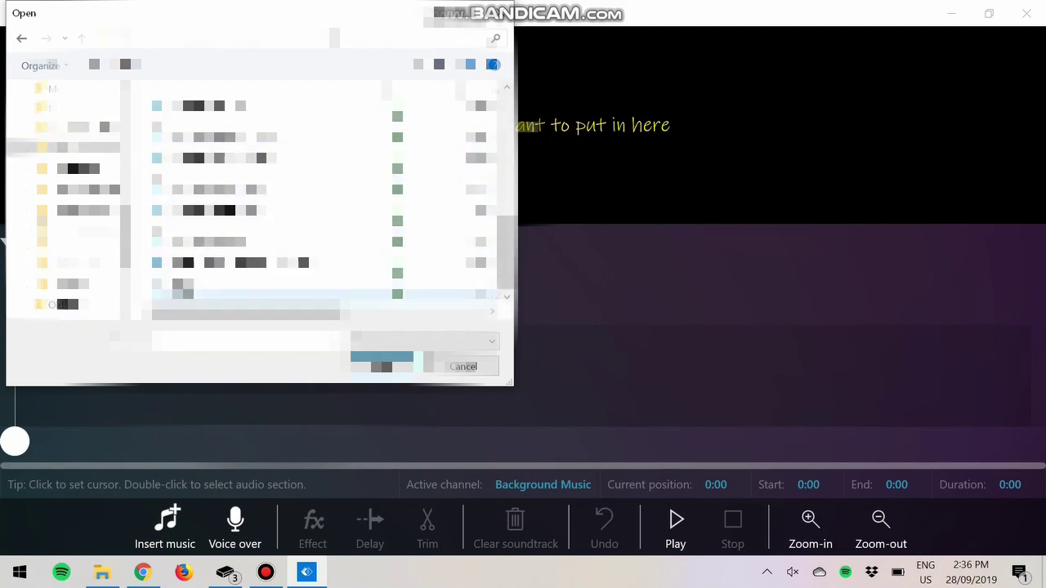
key("Up")
key("Up")
key("Up")
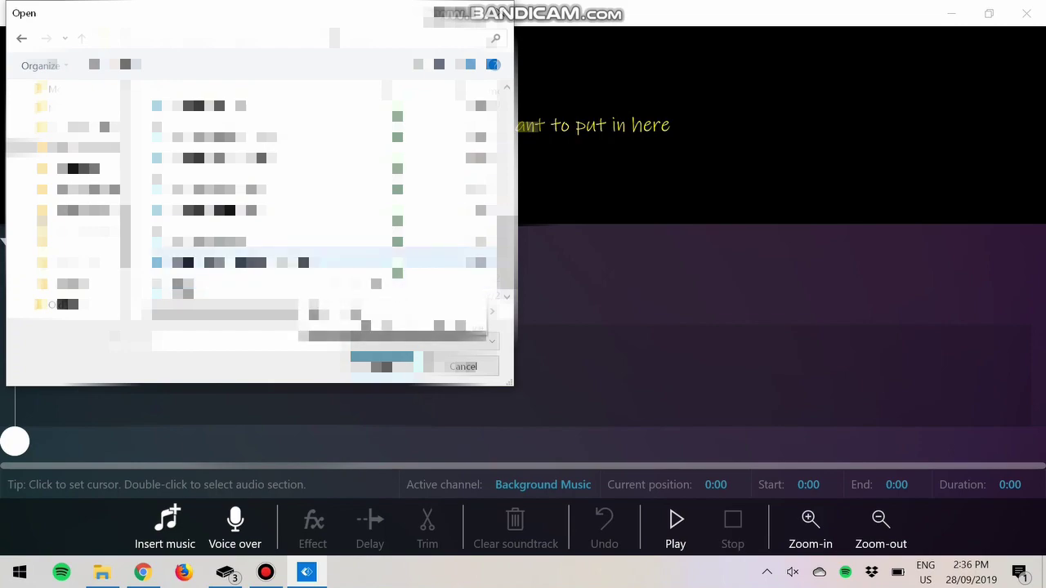
key("Return")
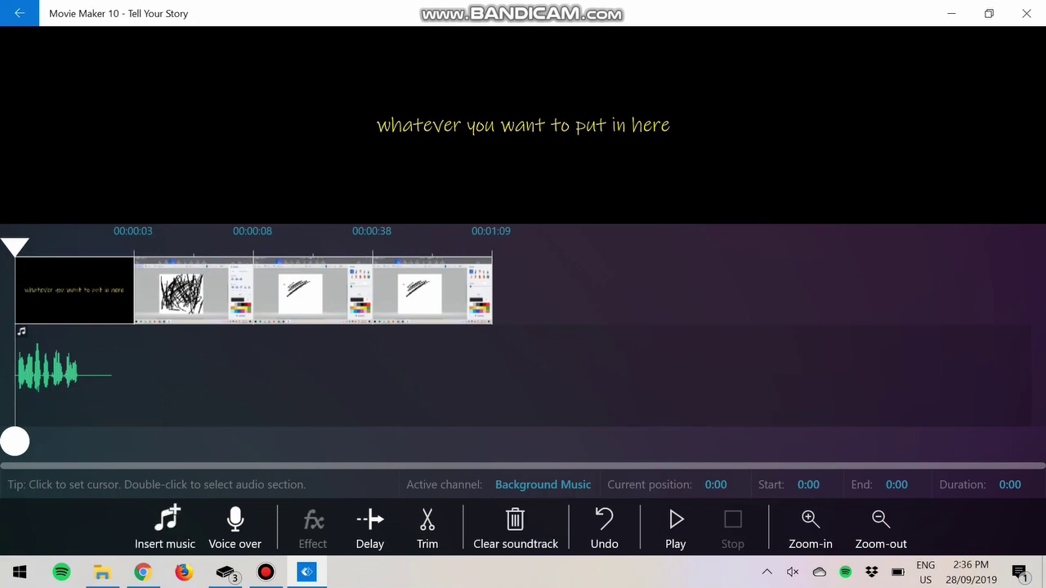
Play back the soundtrack beneath the title clip and return to the project's clip timeline.
left_click(675, 529)
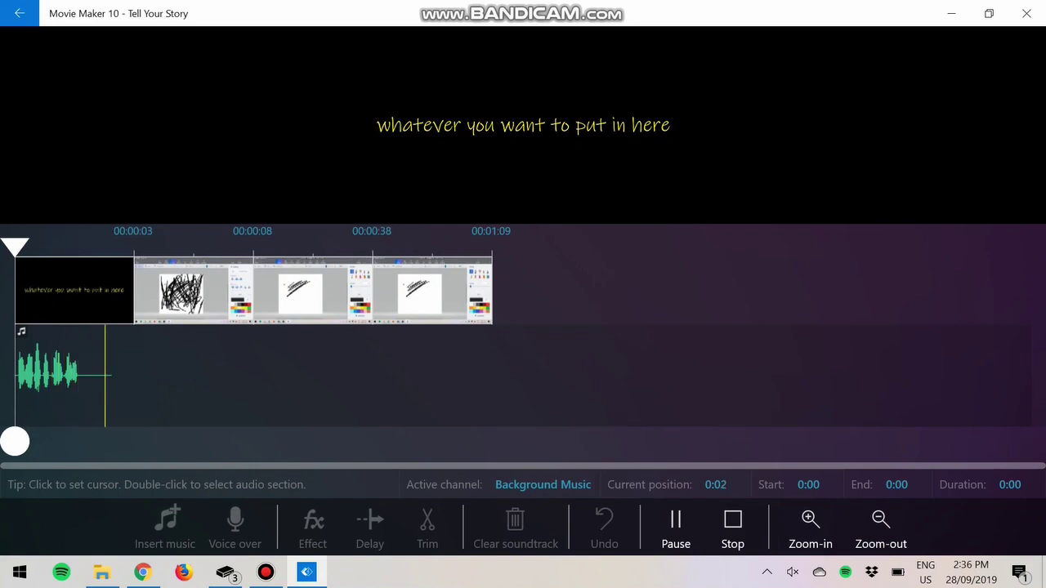
left_click(19, 13)
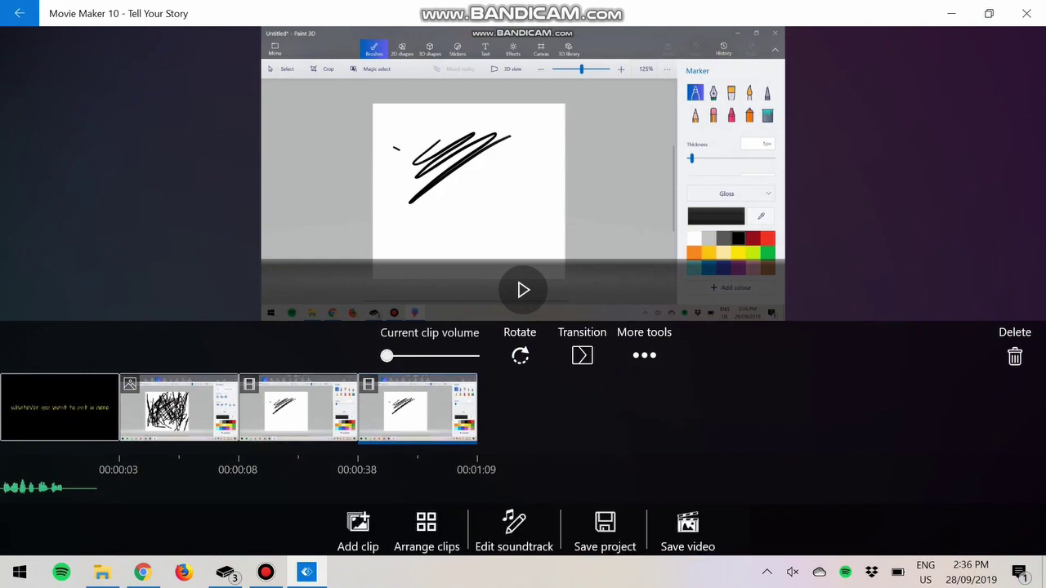
Open the last video clip's Split video editor and leave it without adding a splitter.
left_click(644, 344)
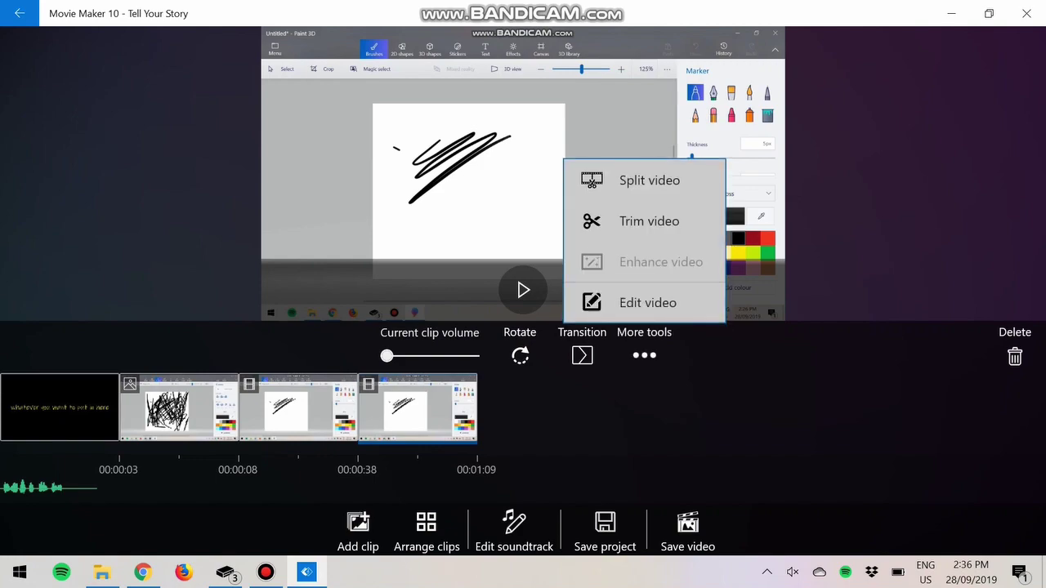
left_click(663, 181)
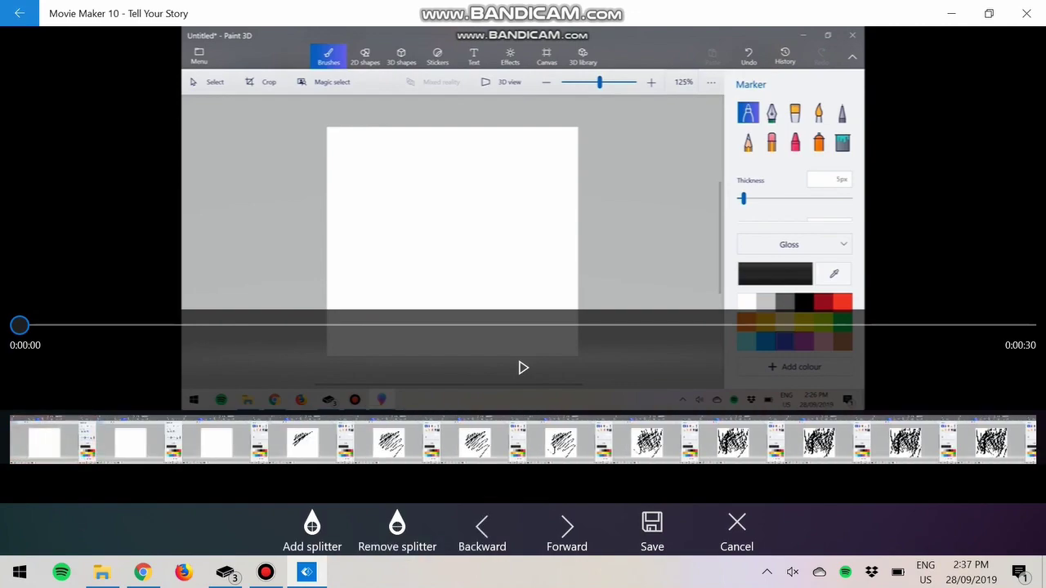
left_click(20, 13)
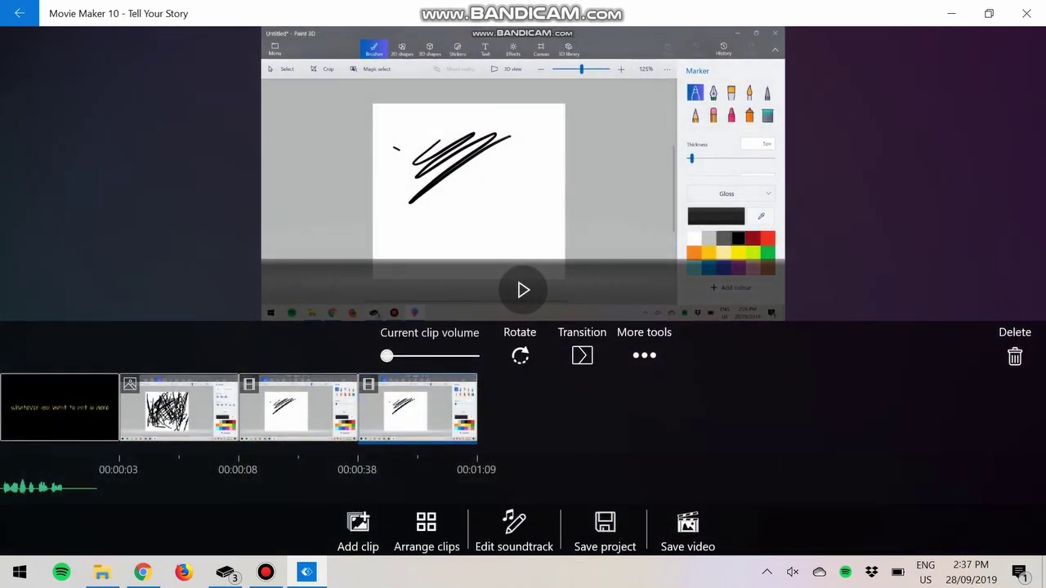
Trim about the first 6 seconds and the last 5 seconds off the last video clip and save the trim.
left_click(582, 355)
left_click(582, 355)
left_click(644, 354)
left_click(649, 221)
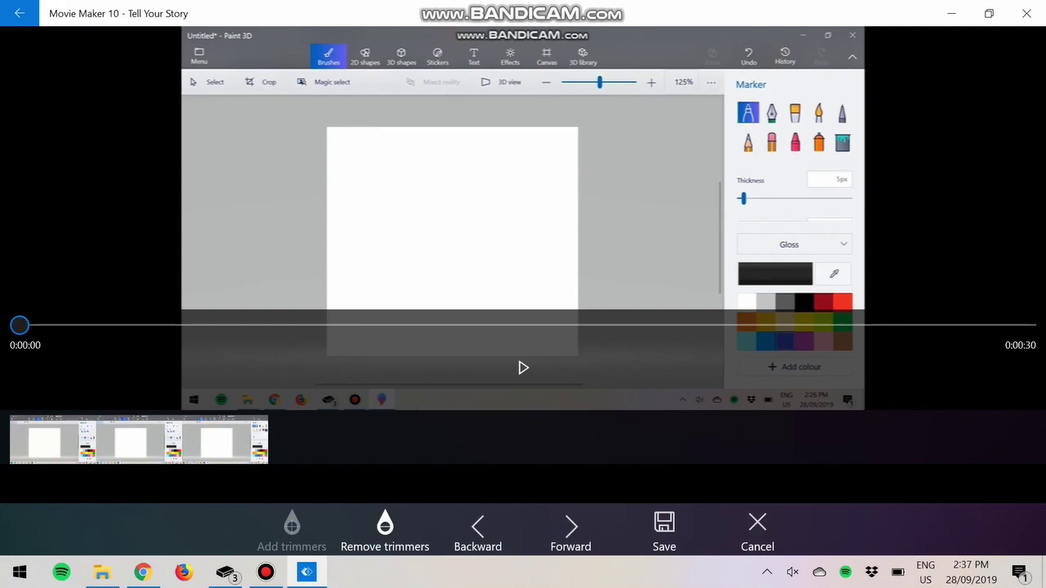
left_click(292, 531)
left_click_drag(523, 440, 112, 439)
left_click(292, 526)
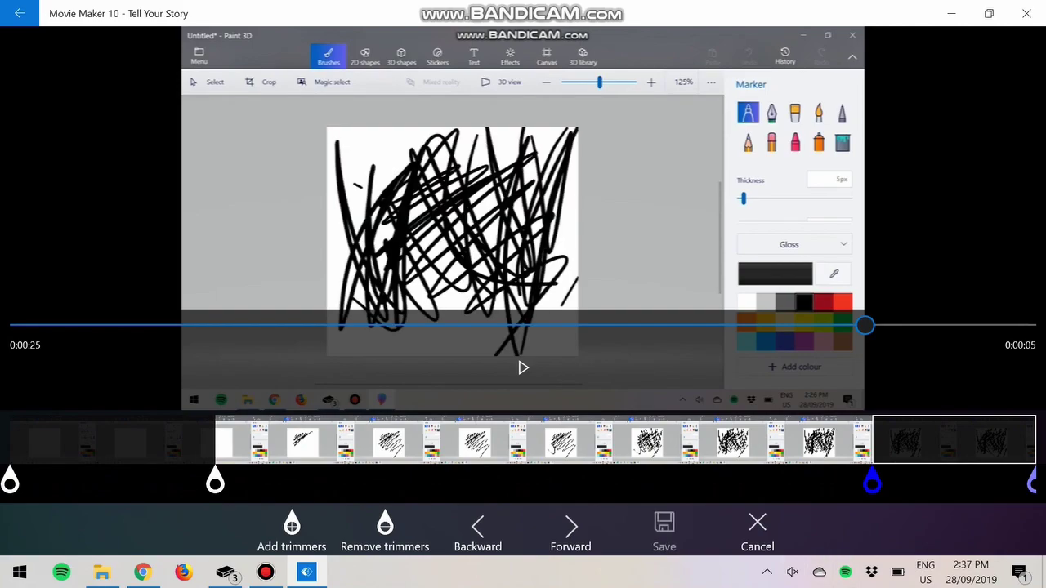
left_click(664, 531)
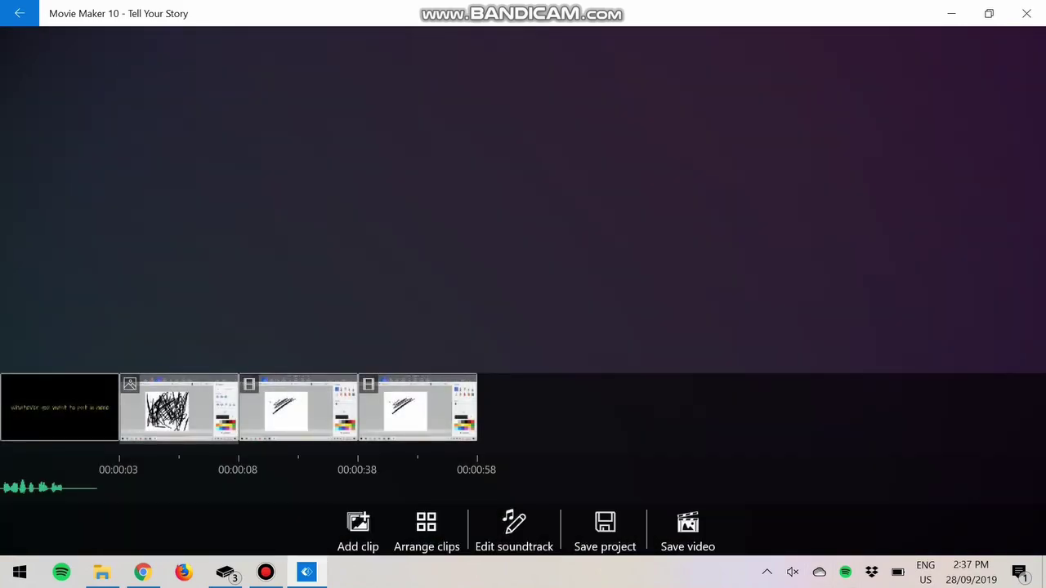
Select the picture and video clips in turn and preview the first video clip for a few seconds.
left_click(179, 409)
left_click(298, 409)
left_click(418, 409)
left_click(294, 408)
left_click(408, 408)
left_click(294, 409)
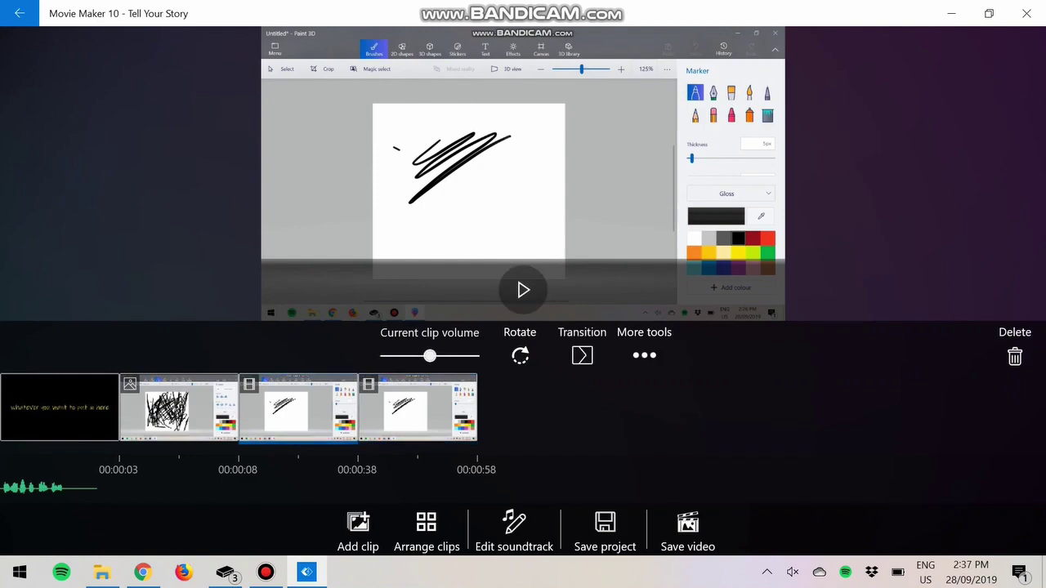
left_click(523, 290)
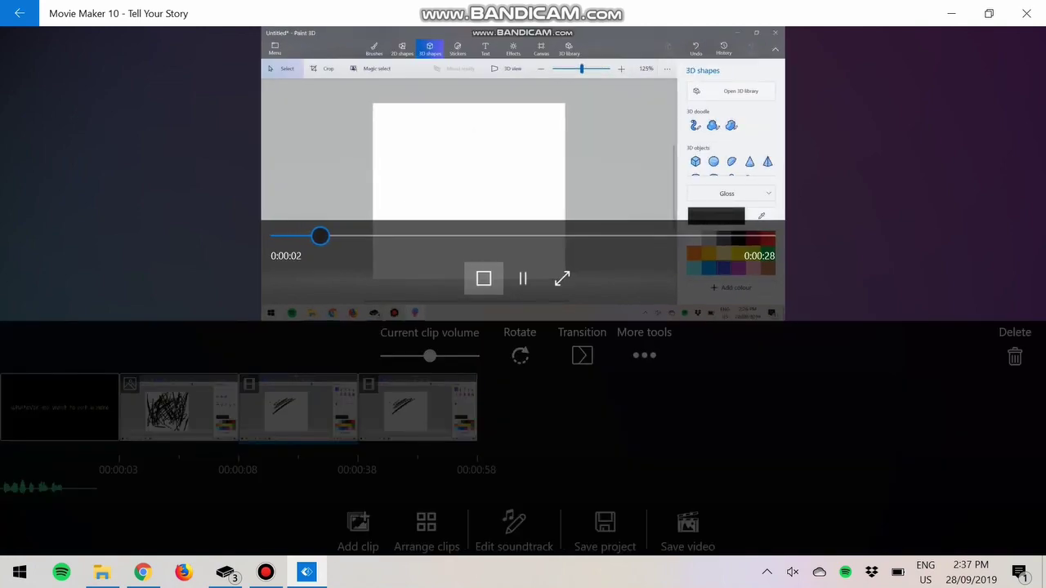
left_click(484, 279)
Browse the effects available for enhancing the first video clip and leave the editor without adding one.
left_click(643, 355)
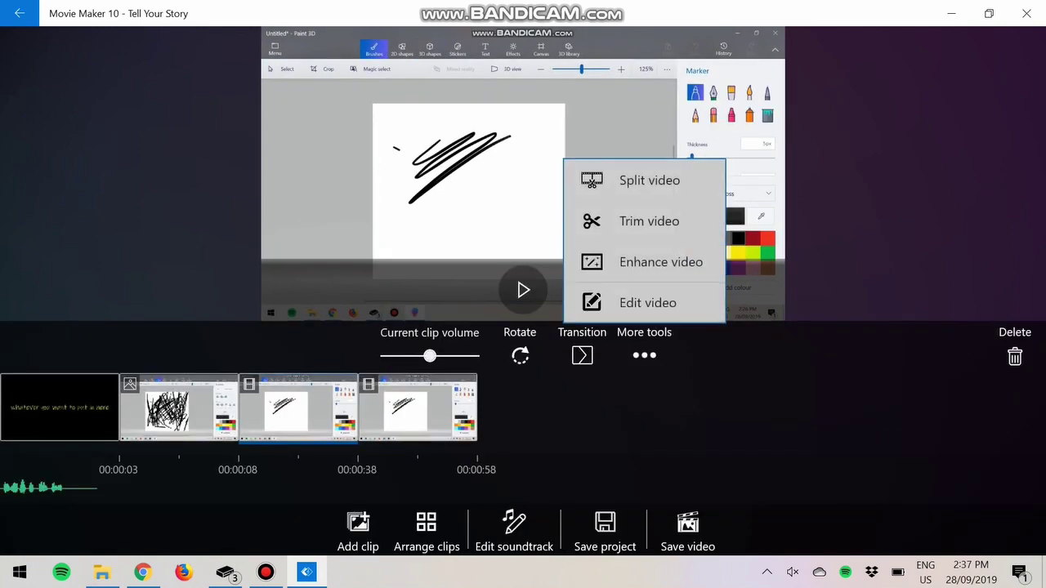
left_click(647, 303)
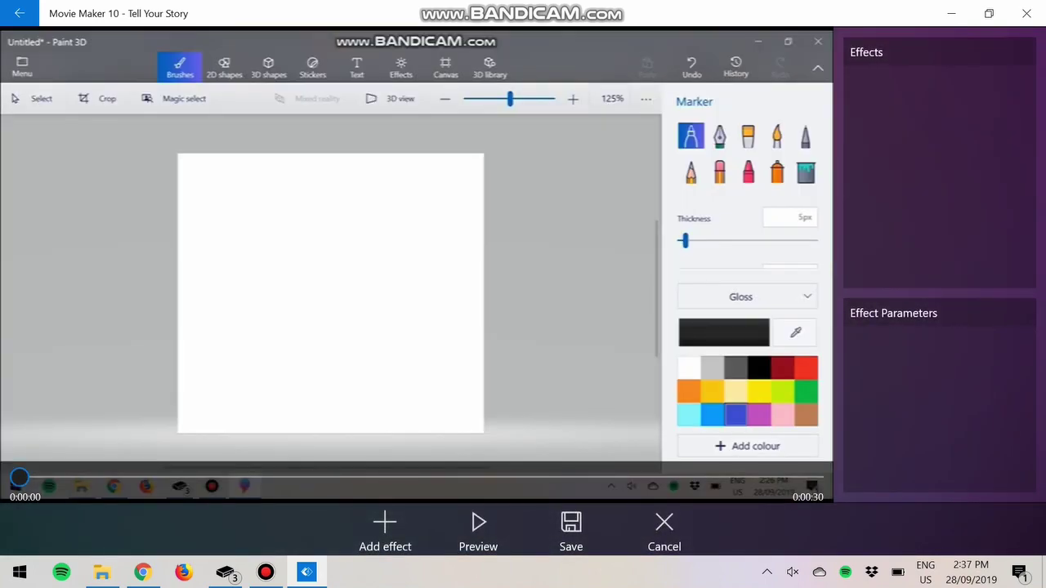
left_click(385, 531)
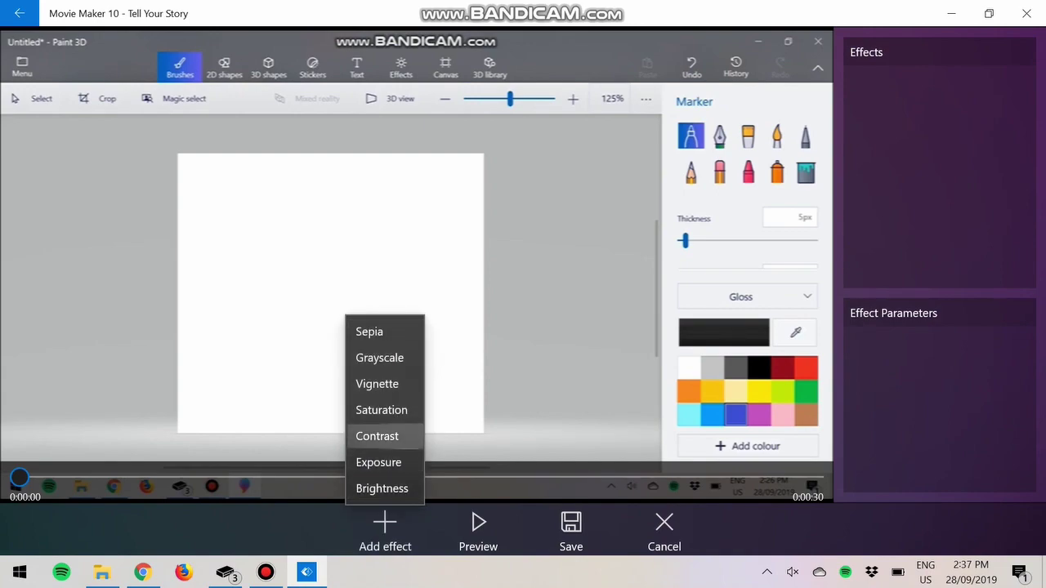
left_click(19, 13)
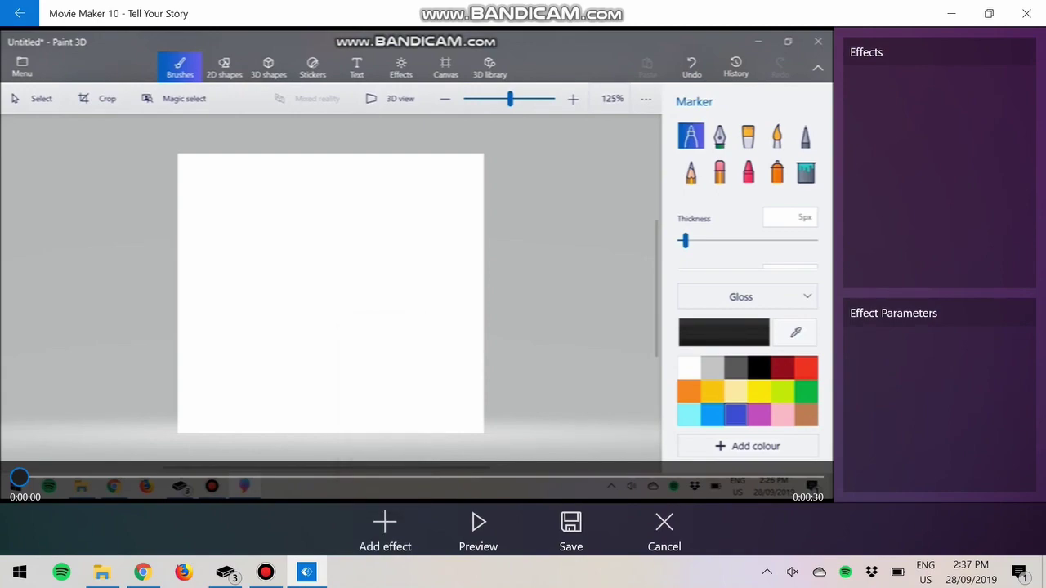
left_click(20, 13)
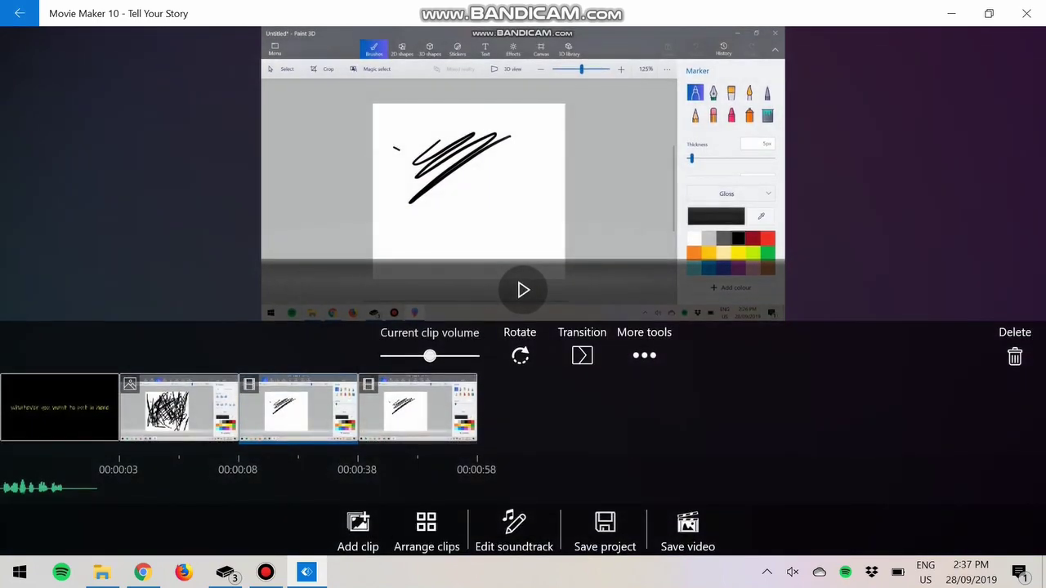
Open the first video clip's detailed edit settings and show its Fast/Slow motion speed options.
left_click(418, 408)
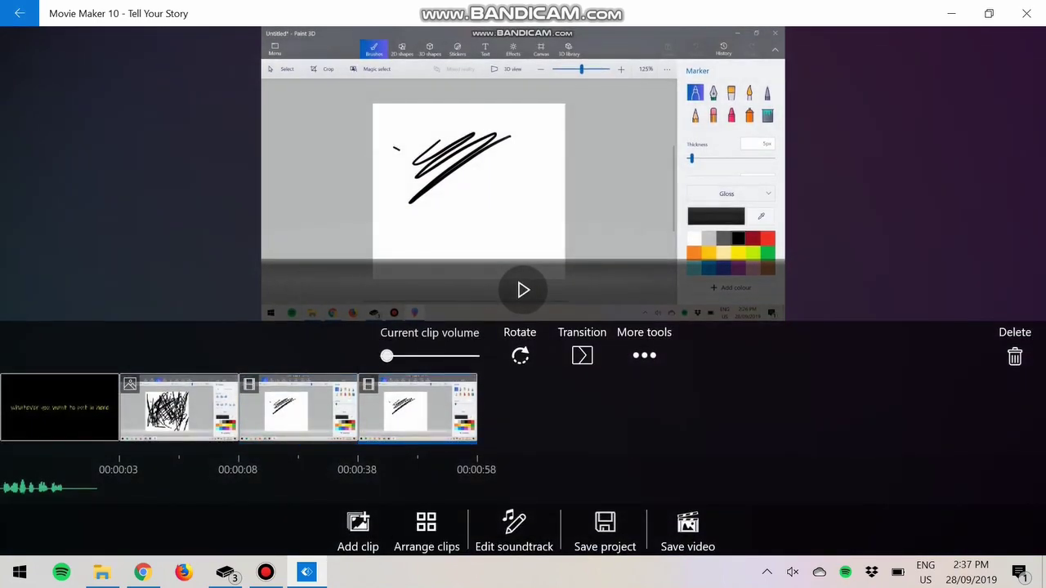
left_click(298, 409)
left_click(644, 344)
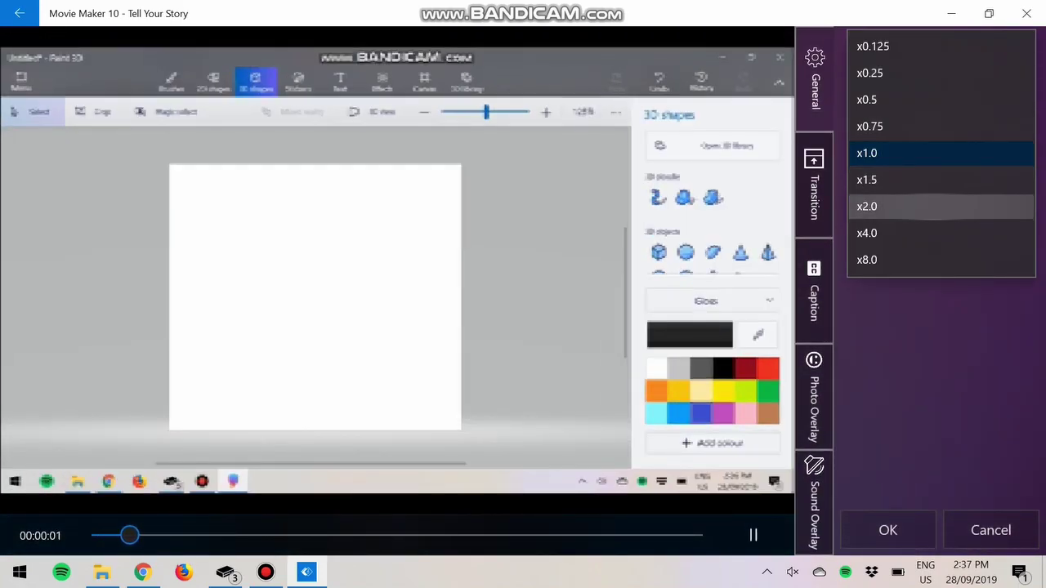
Try the x8.0 and x0.125 playback speeds on the video clip and set its speed back to x1.0.
left_click(939, 260)
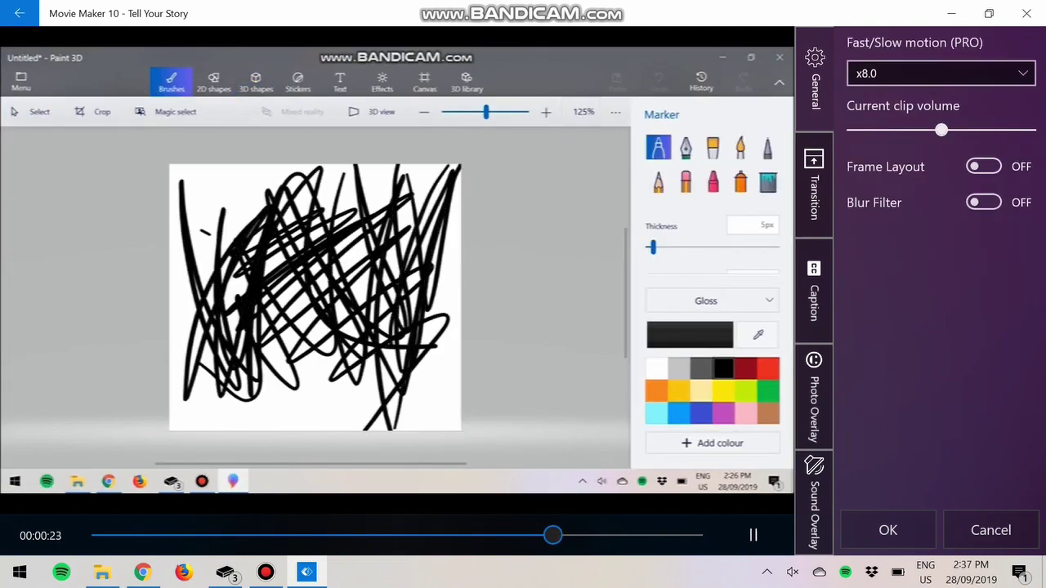
left_click(940, 73)
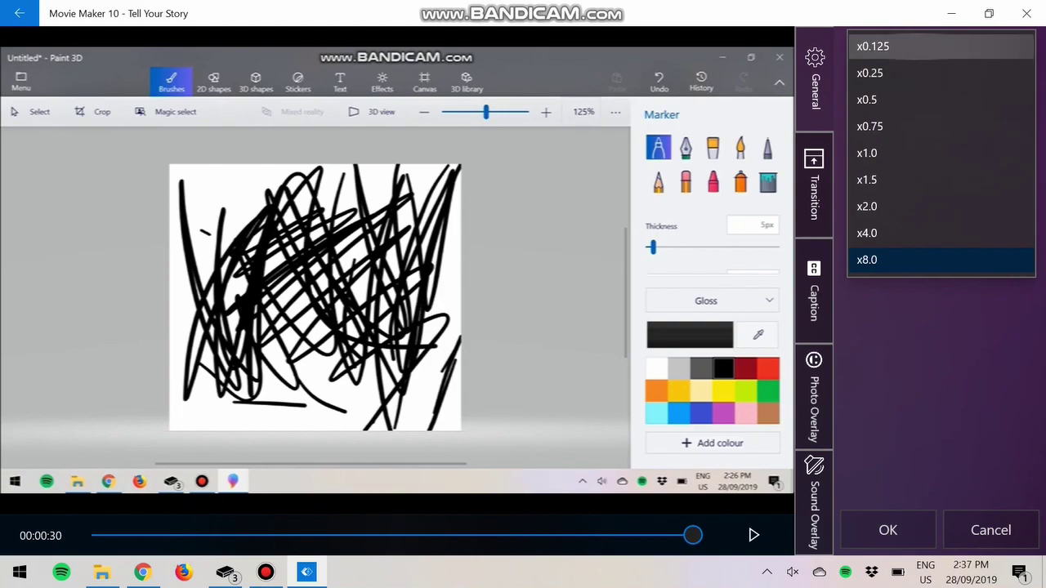
left_click(939, 46)
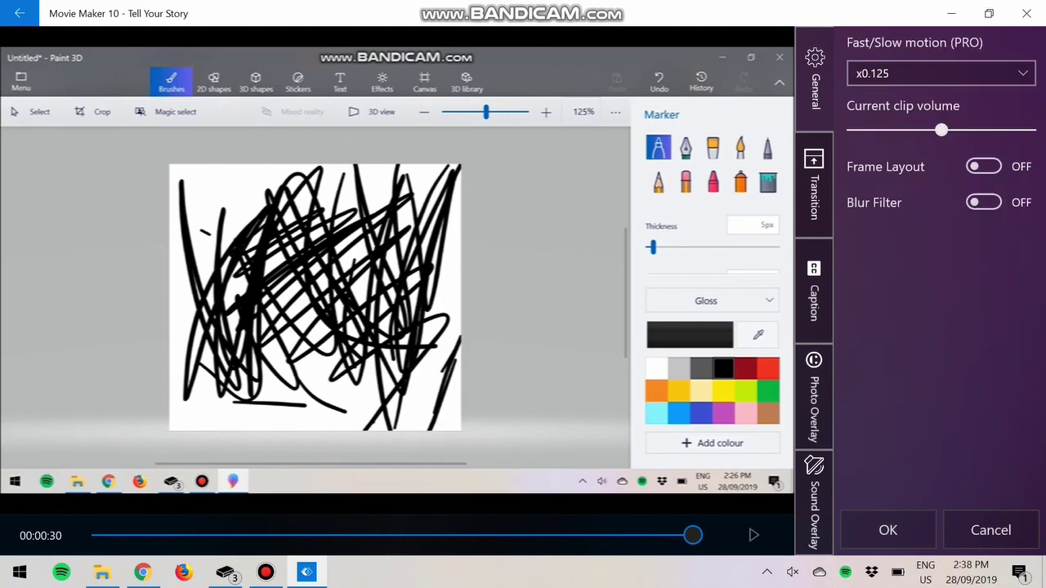
left_click(941, 73)
left_click(939, 72)
left_click(940, 73)
left_click(940, 153)
Try the Blur Filter and Frame Layout on the video clip and switch both off again.
left_click_drag(941, 130, 941, 130)
left_click(982, 202)
left_click(983, 166)
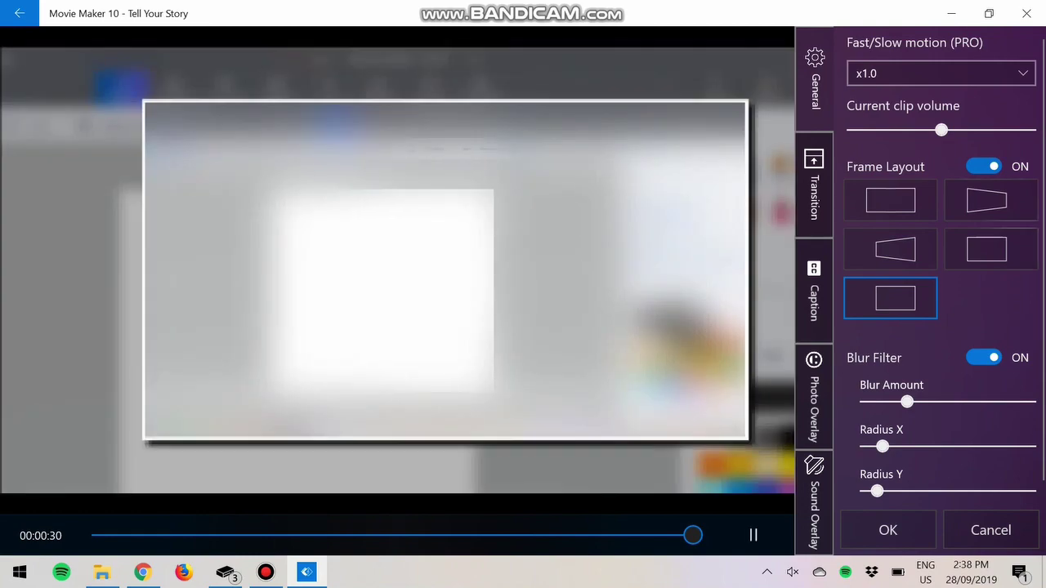
left_click(983, 166)
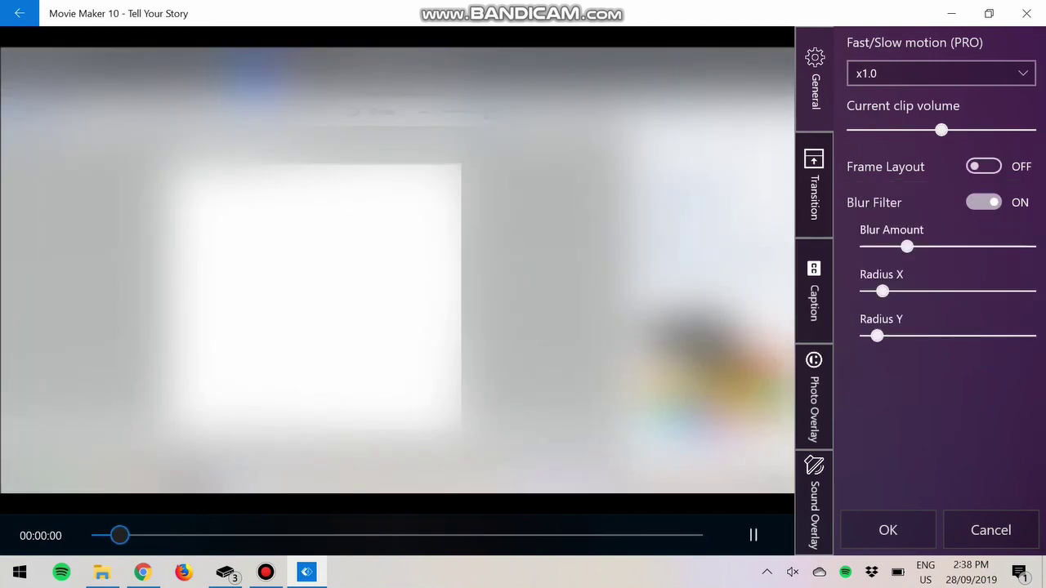
left_click(983, 201)
Look over the transitions offered for the video clip and return to its general settings.
left_click(814, 185)
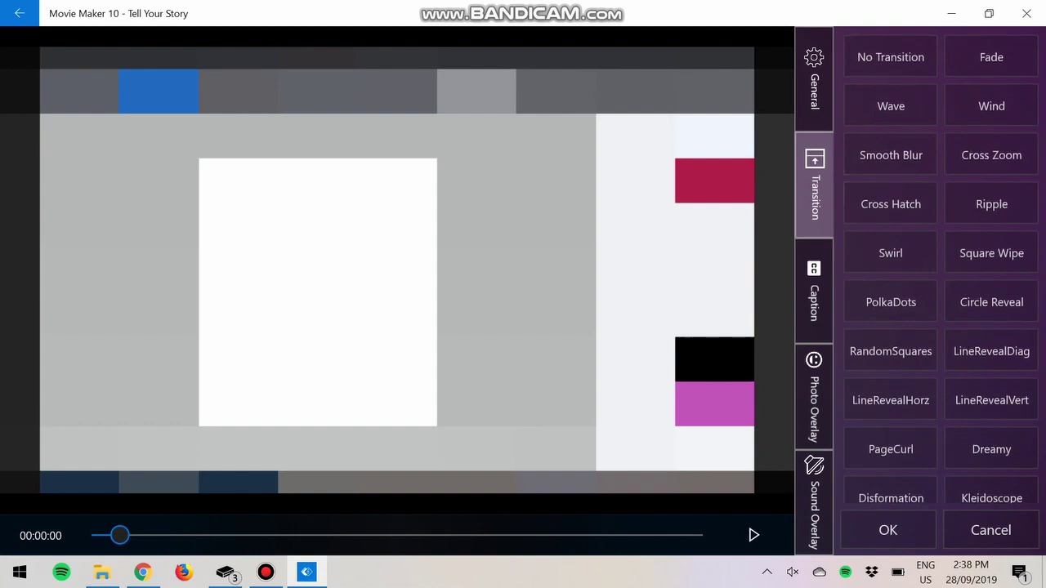
left_click(813, 80)
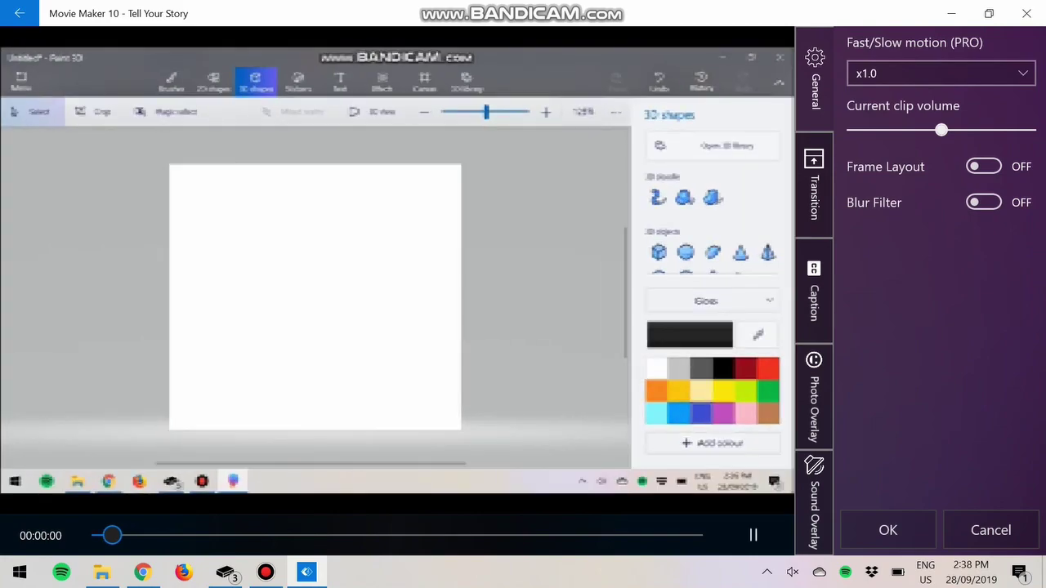
Add a caption to the video clip starting at 3 seconds, place it low on the white canvas and end it at about 20 seconds.
left_click(814, 292)
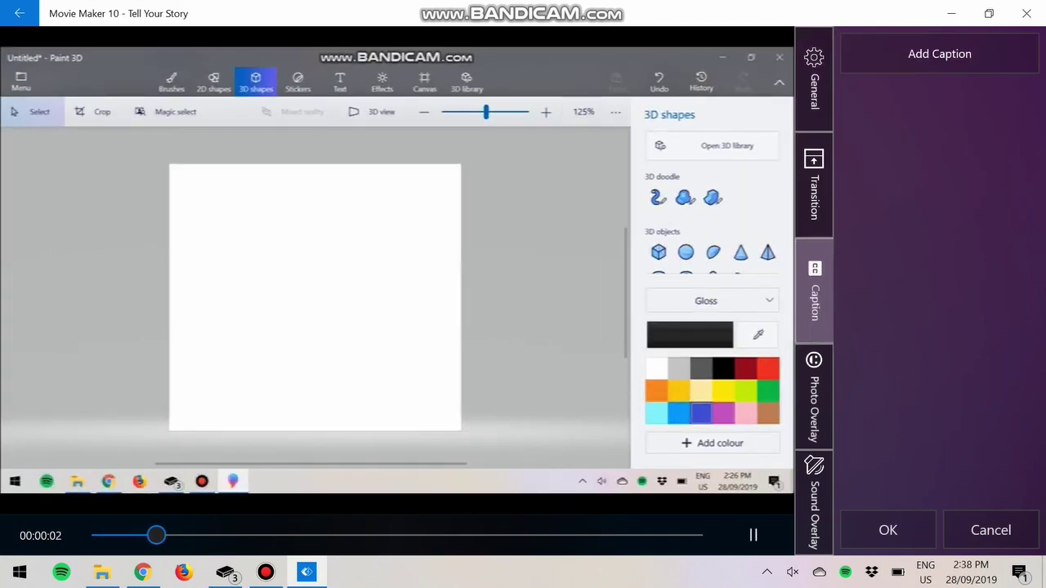
left_click(939, 53)
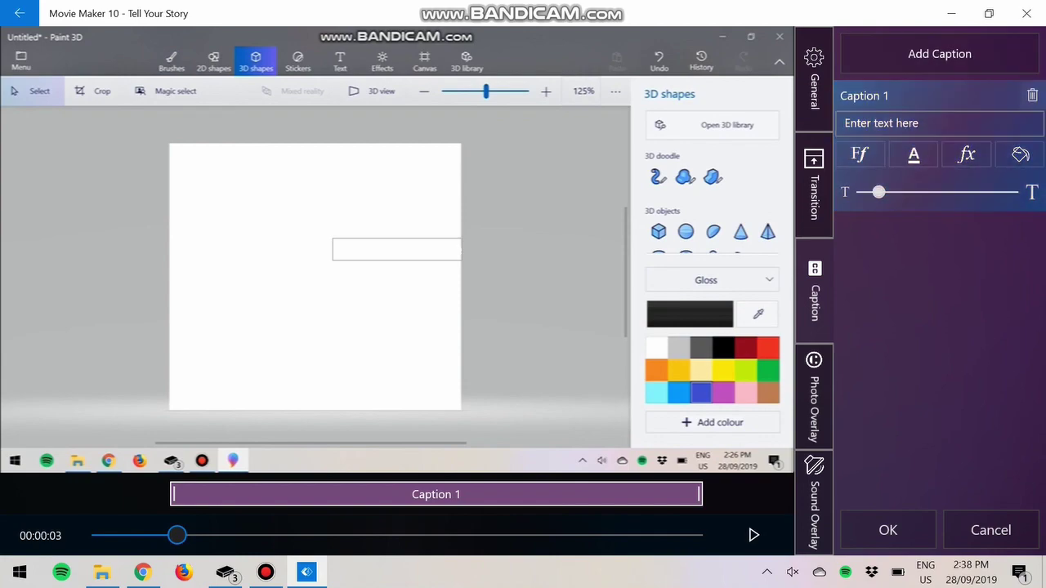
left_click_drag(397, 249, 261, 308)
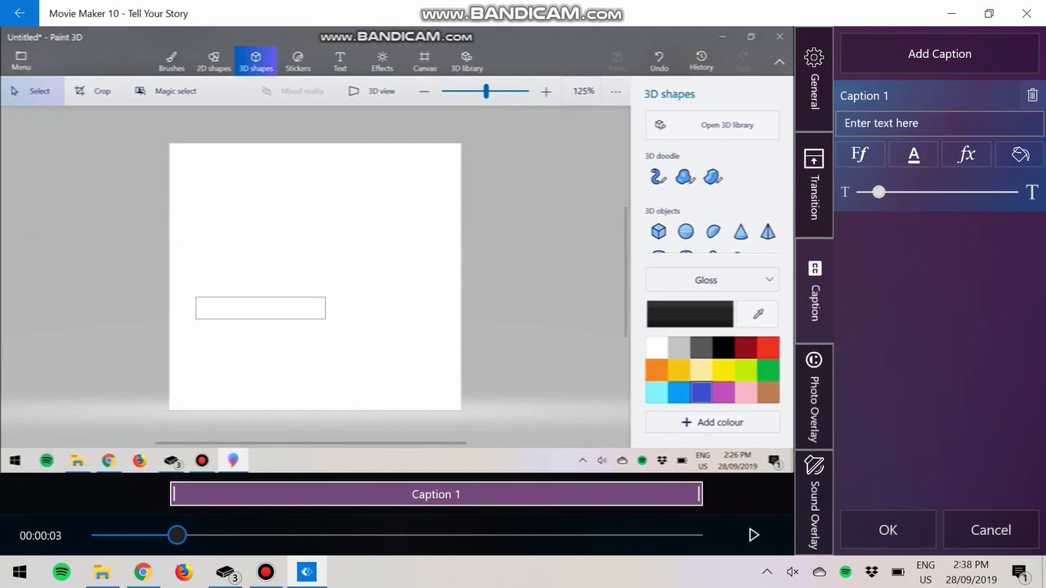
left_click_drag(700, 495, 500, 494)
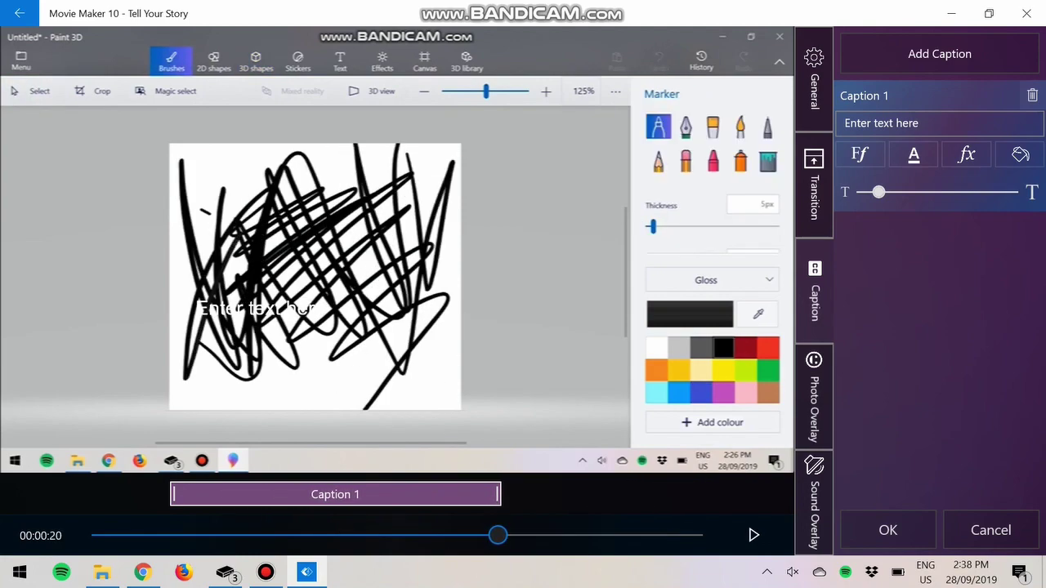
Move the caption's start to 6 seconds and change its text colour to black.
left_click_drag(172, 494, 228, 494)
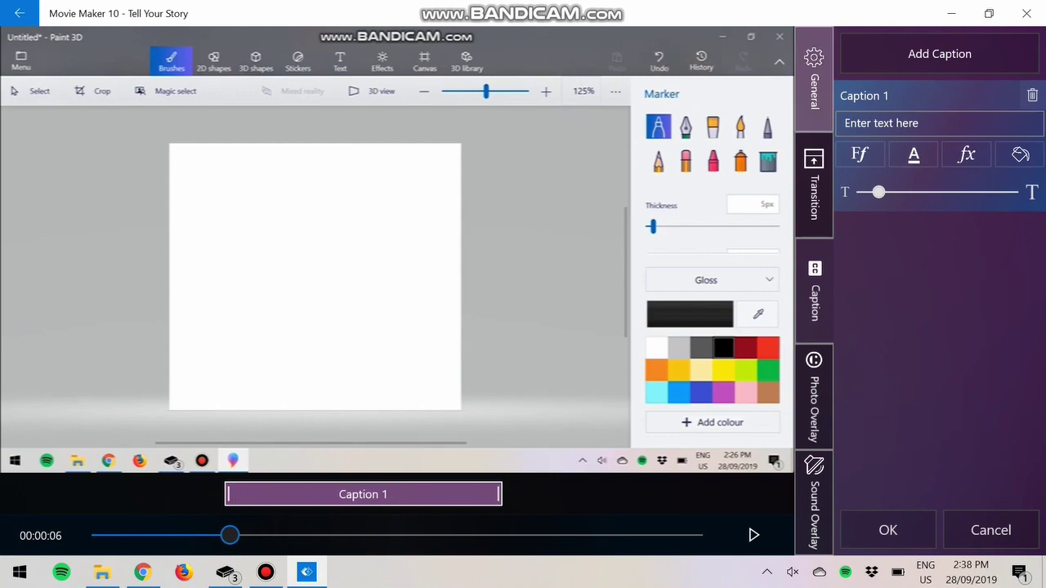
left_click(939, 123)
left_click(860, 155)
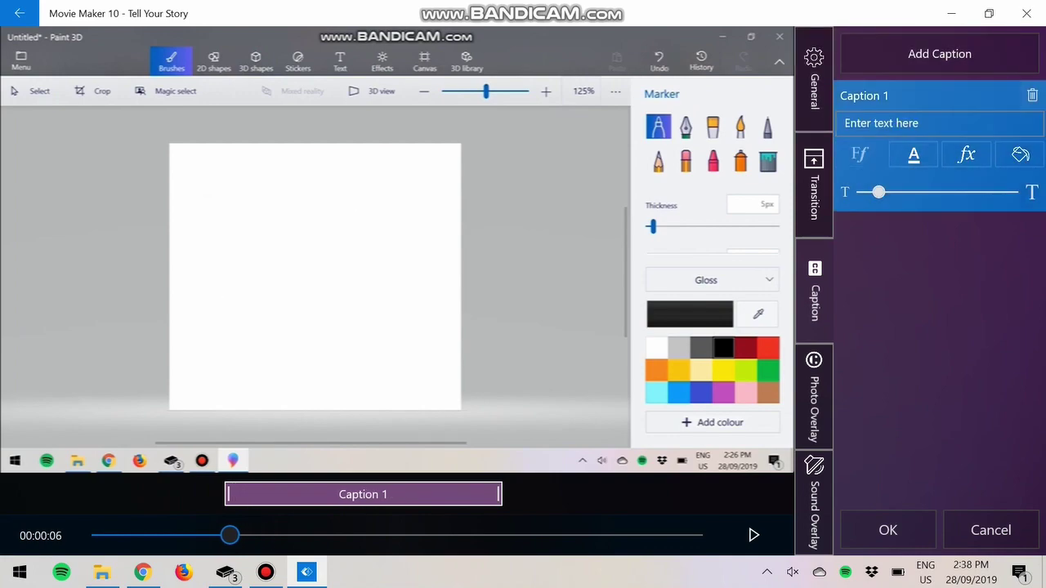
left_click(913, 155)
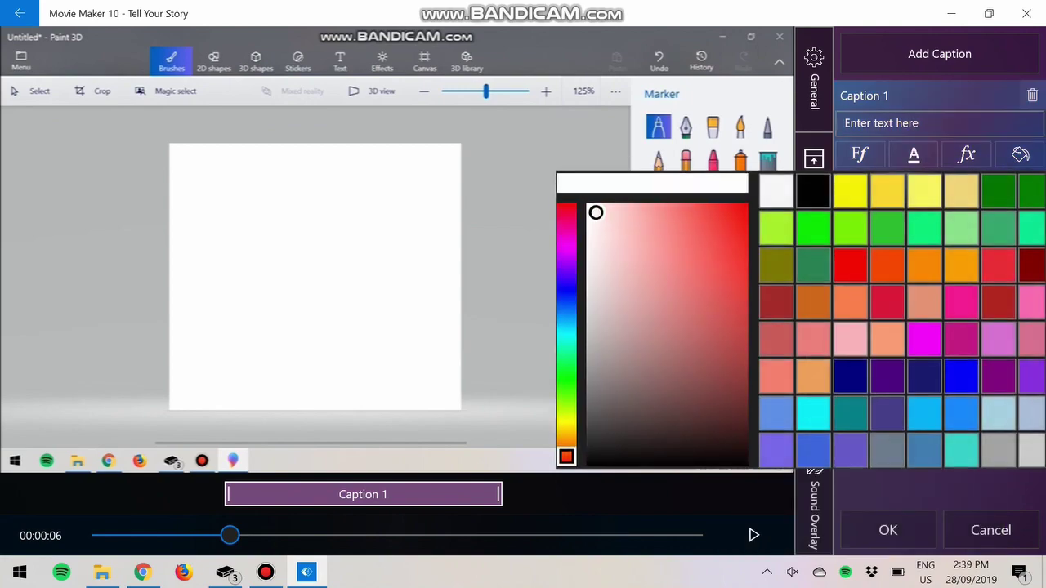
left_click(813, 190)
key("Escape")
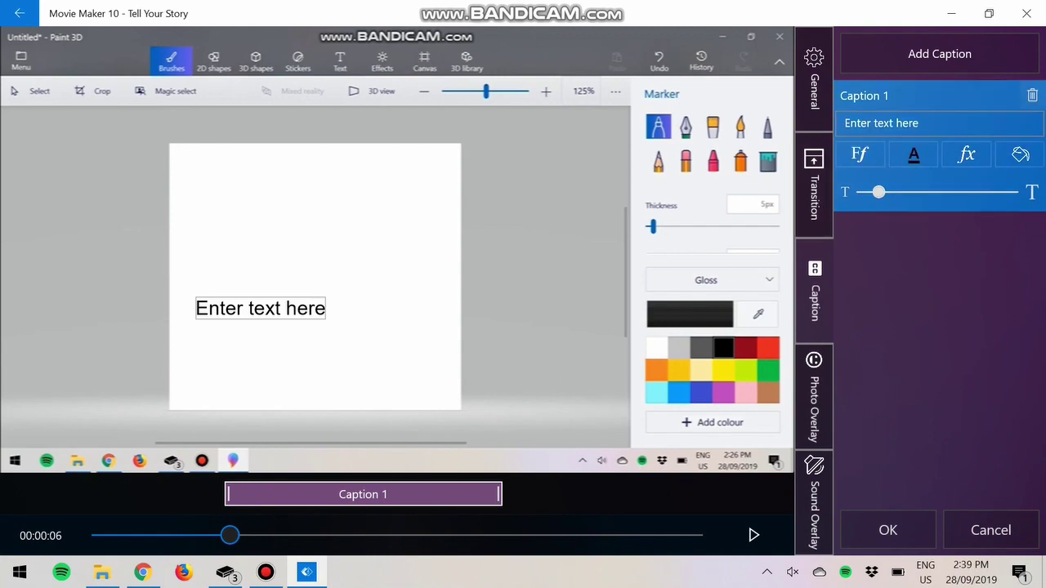
Replace the caption's placeholder text with "Stonks" and apply the caption to the video clip.
left_click(931, 123)
key("BackSpace")
key("BackSpace")
key("BackSpace")
key("BackSpace")
key("BackSpace")
key("BackSpace")
key("BackSpace")
key("BackSpace")
key("BackSpace")
key("BackSpace")
key("BackSpace")
key("BackSpace")
key("BackSpace")
key("BackSpace")
key("BackSpace")
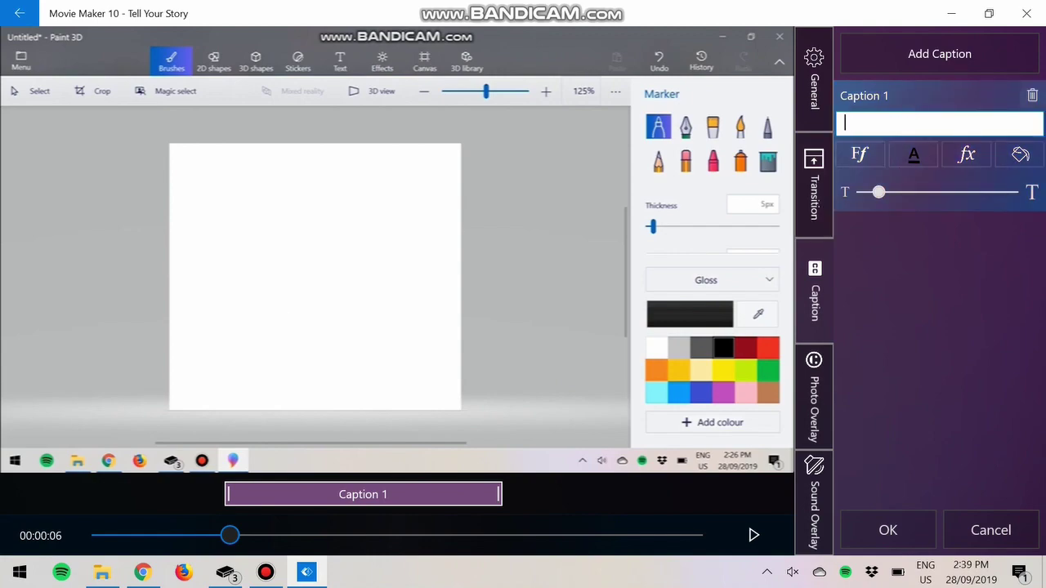
type("Stonks")
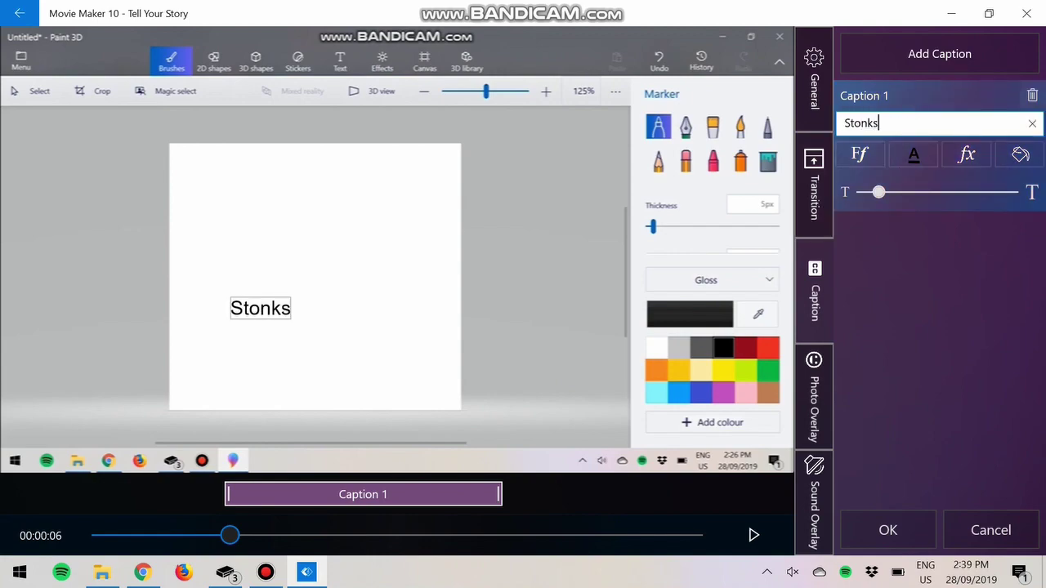
left_click(260, 309)
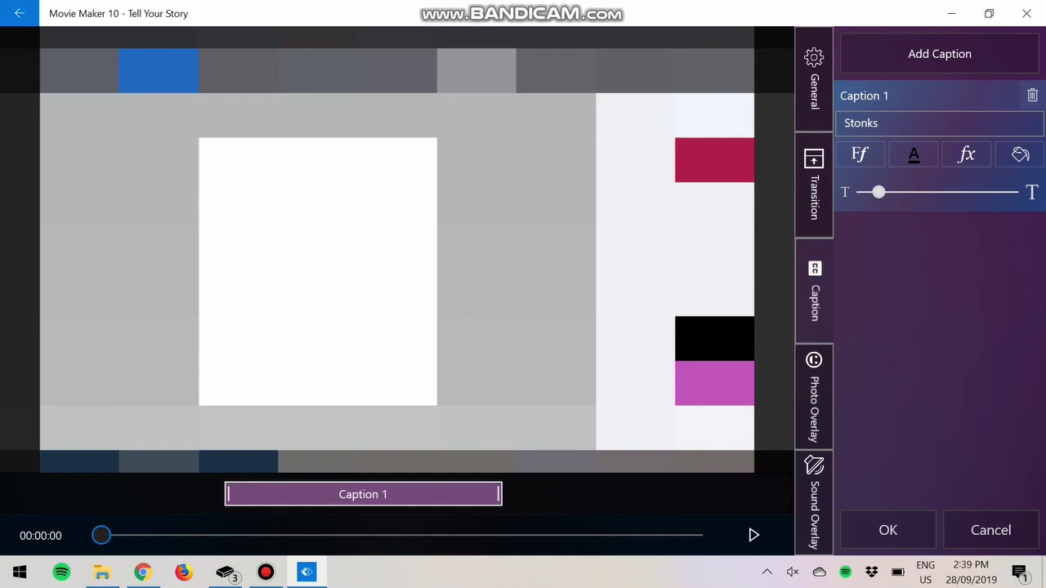
left_click(888, 531)
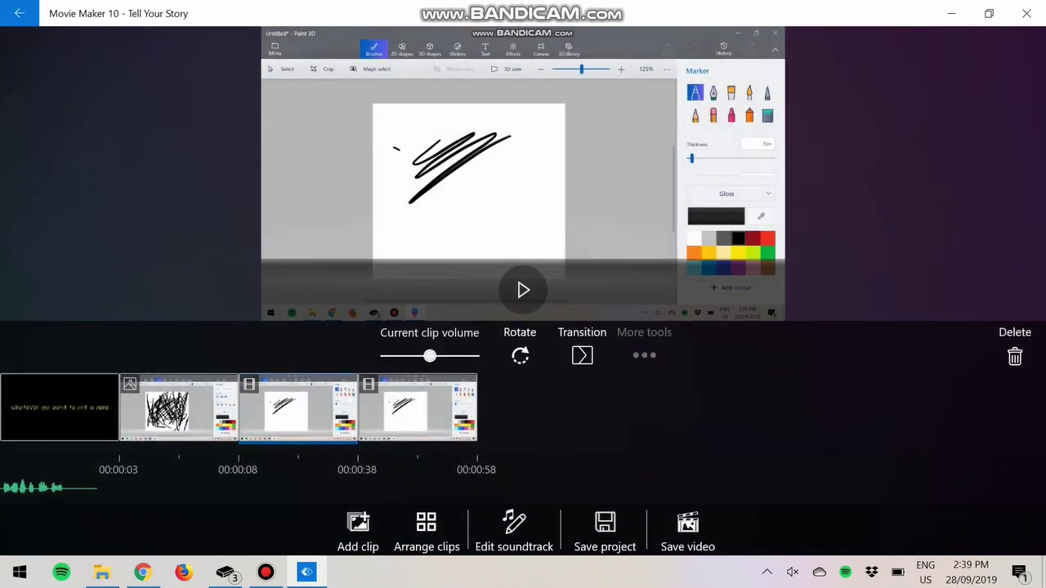
Add an emoticon overlay to the video clip and change its picture to the yellow ellipse.
left_click(644, 344)
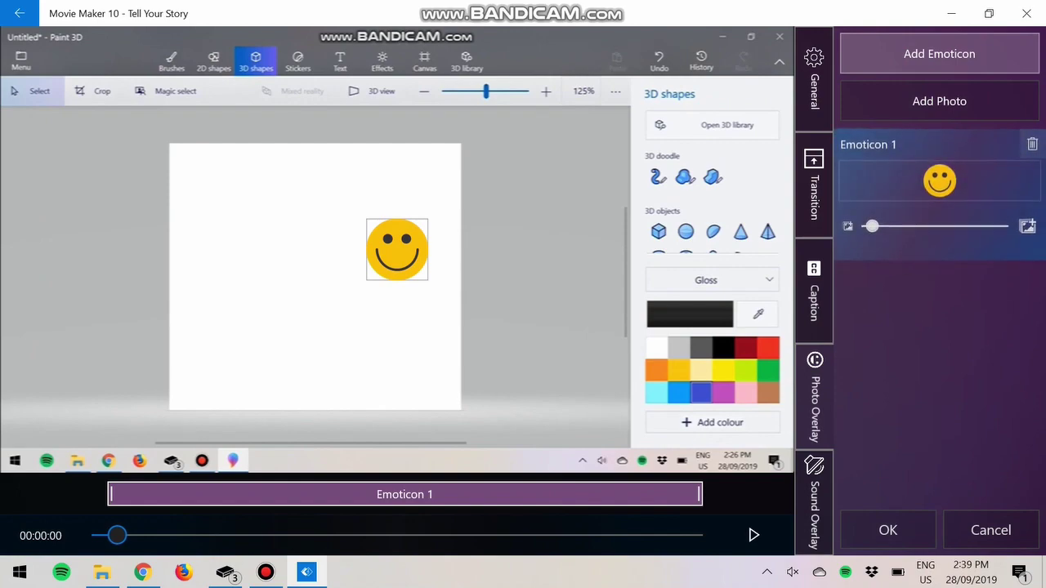
left_click(939, 181)
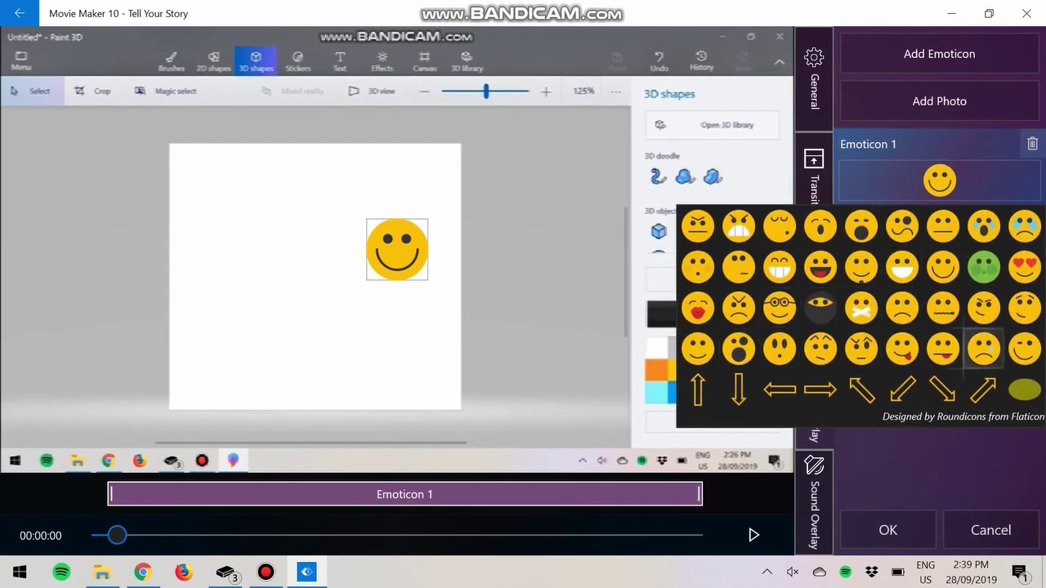
left_click(1023, 390)
Replace the overlay's yellow ellipse with an image file from the computer.
left_click(939, 101)
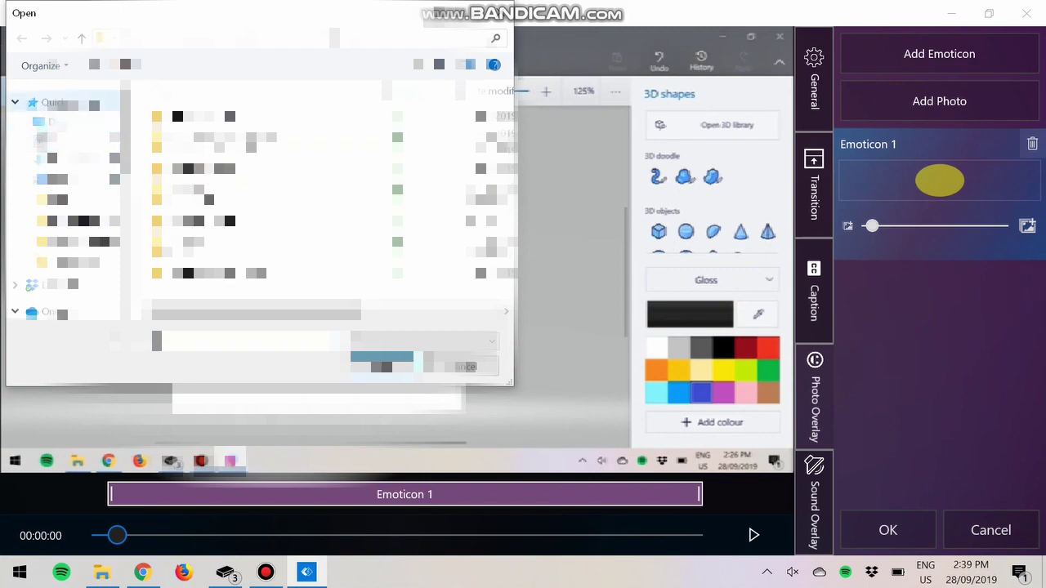
left_click(62, 122)
scroll(282, 153, "down", 2)
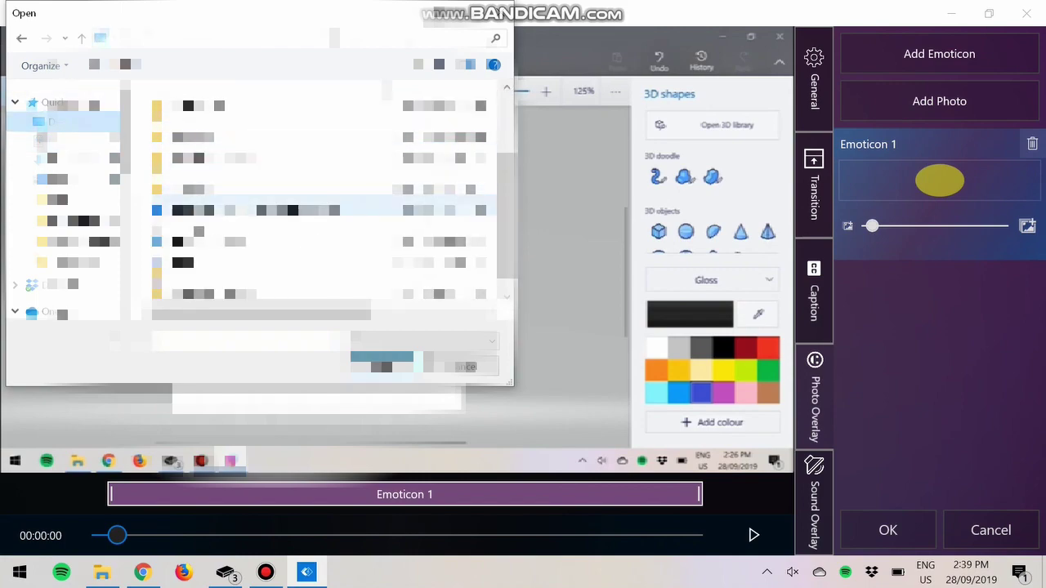
left_click(282, 227)
key("Return")
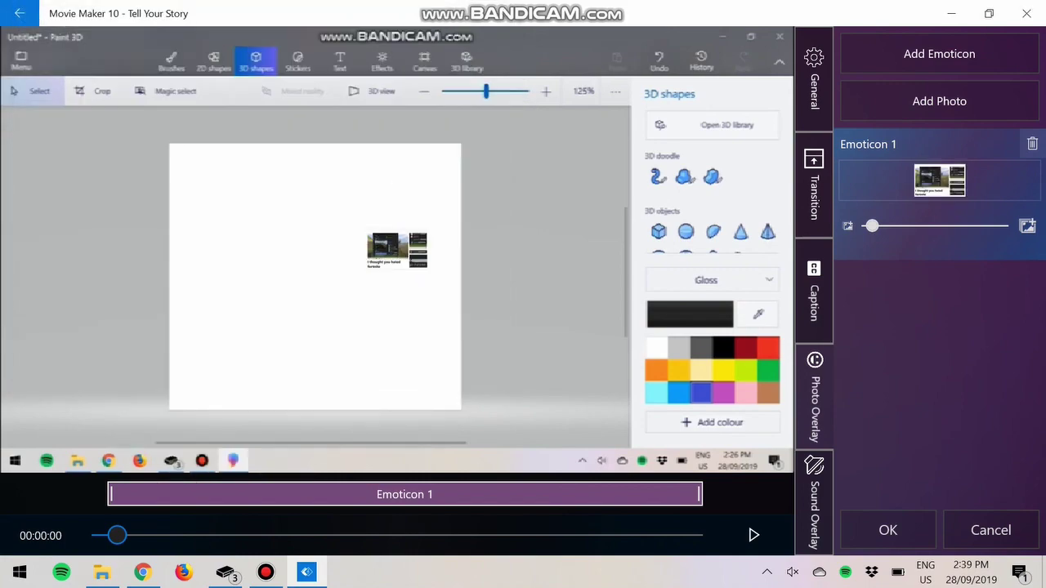
Move the image overlay to the middle of the white canvas, end it at 15 seconds and make it smaller.
left_click_drag(397, 251, 314, 238)
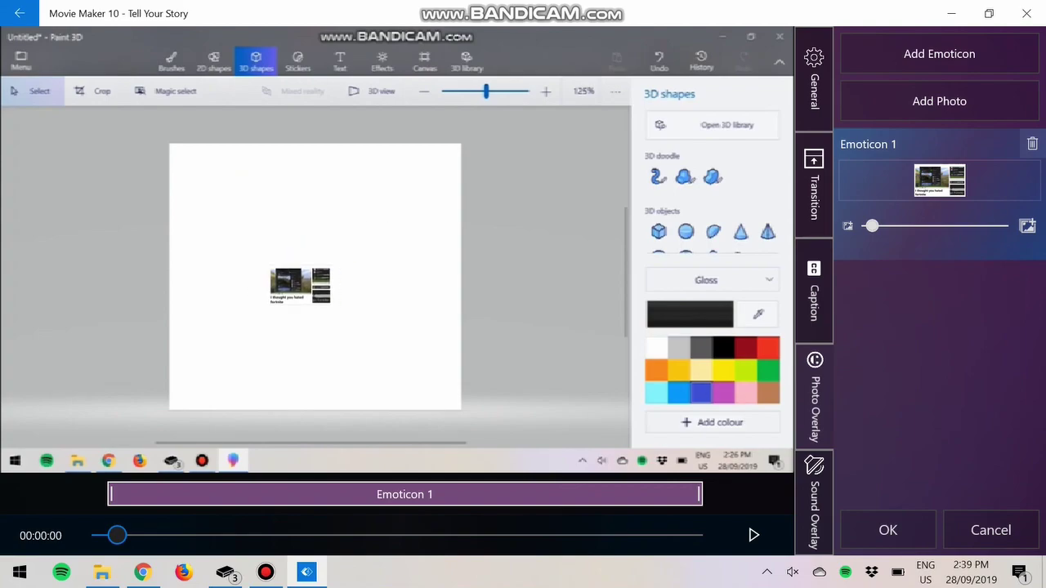
left_click_drag(700, 494, 403, 494)
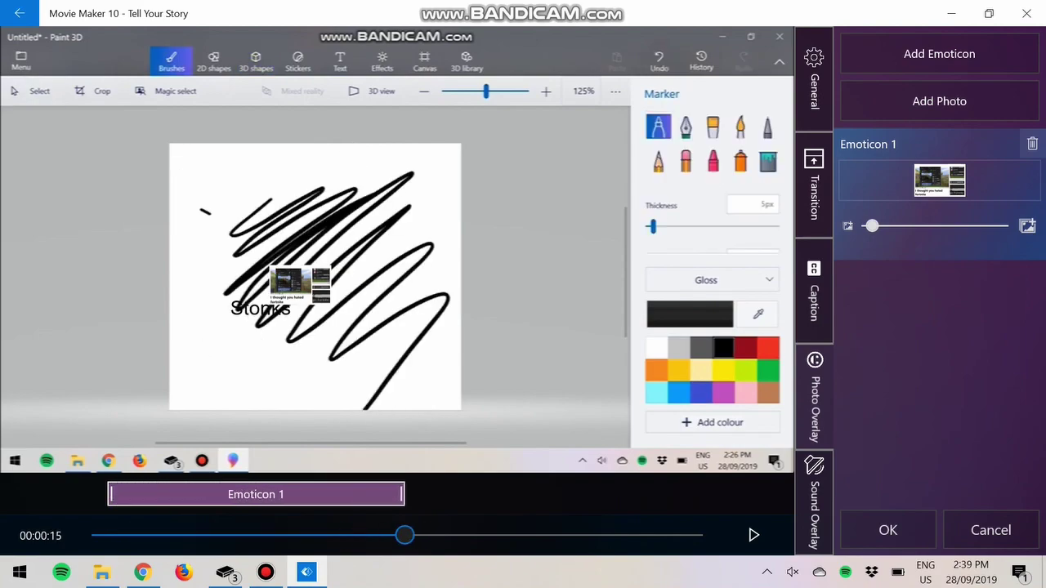
mouse_move(871, 226)
left_mouse_down()
mouse_move(992, 225)
mouse_move(867, 225)
left_mouse_up()
Try adding a sound clip overlay to the video clip, delete it again and return to the project timeline.
left_click(814, 292)
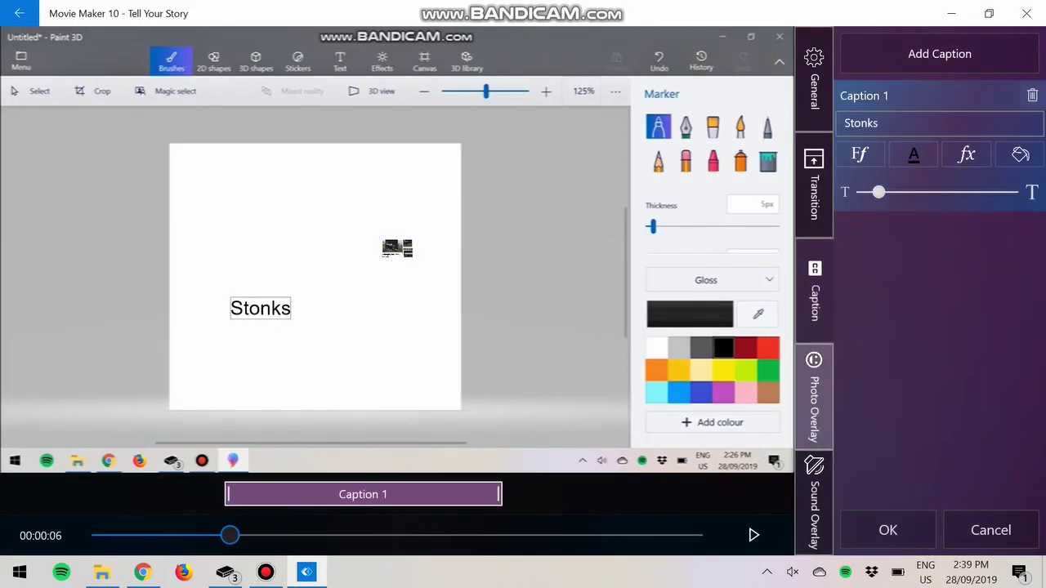
left_click(814, 401)
left_click(814, 503)
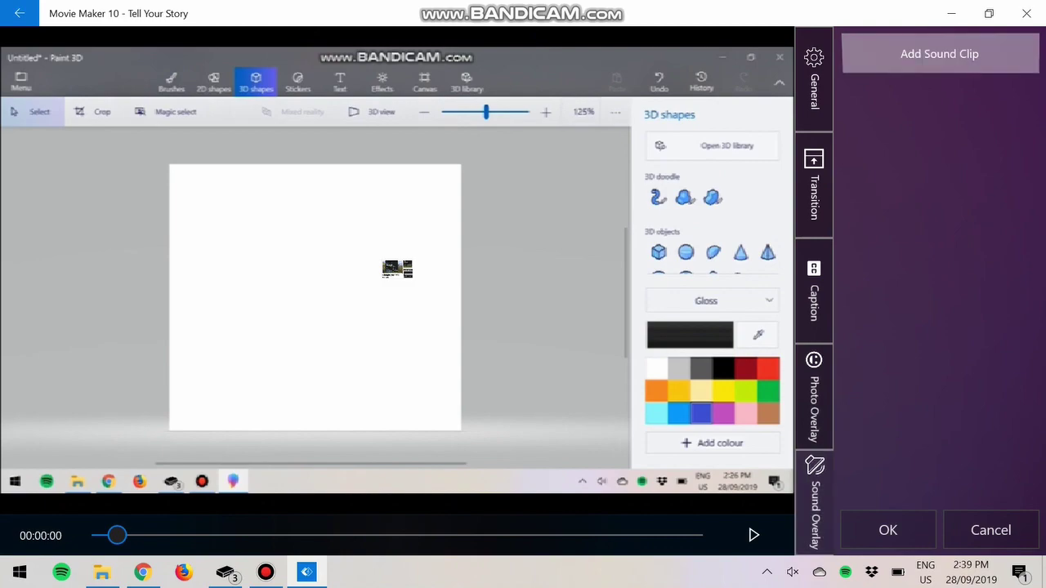
left_click(938, 53)
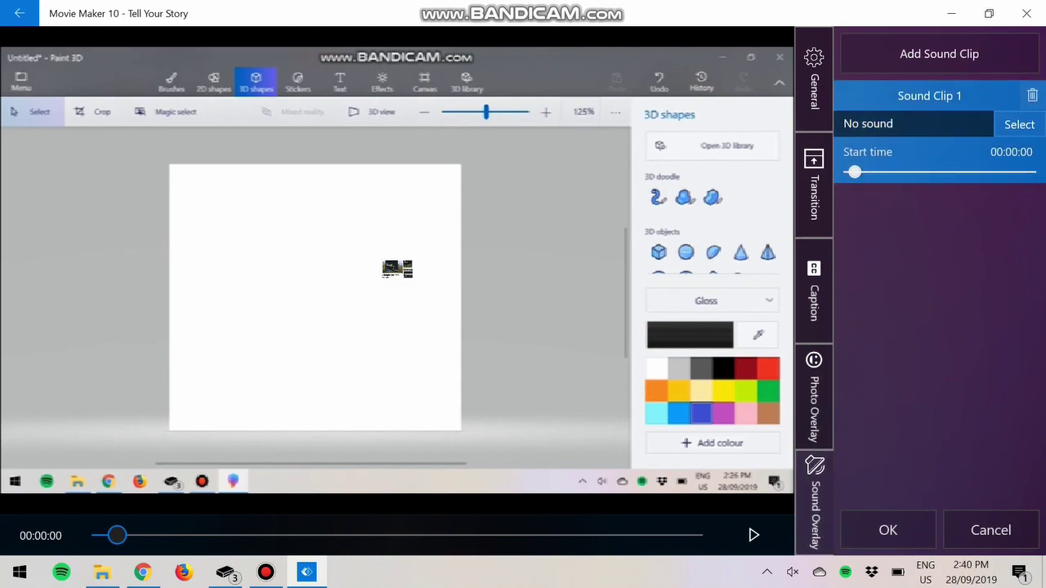
left_click(918, 125)
left_click(1031, 96)
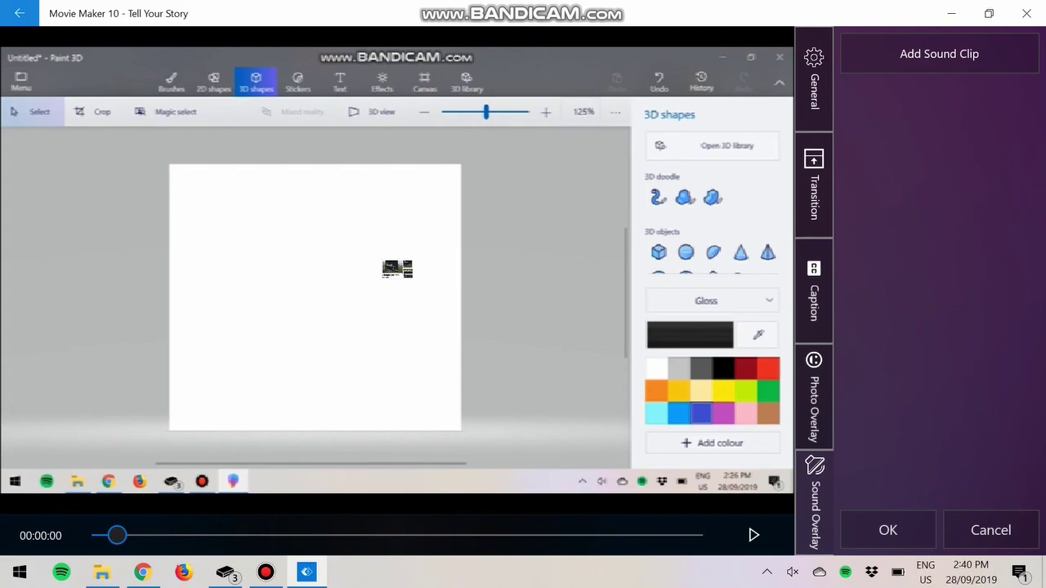
left_click(20, 13)
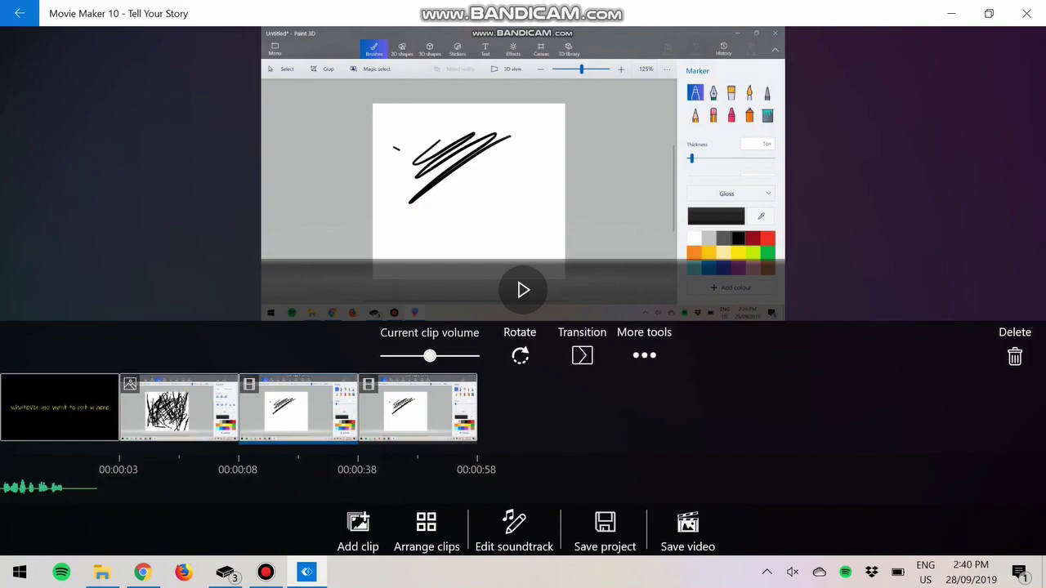
Insert a credit clip at the current position and leave its text empty.
left_click(358, 531)
left_click(349, 441)
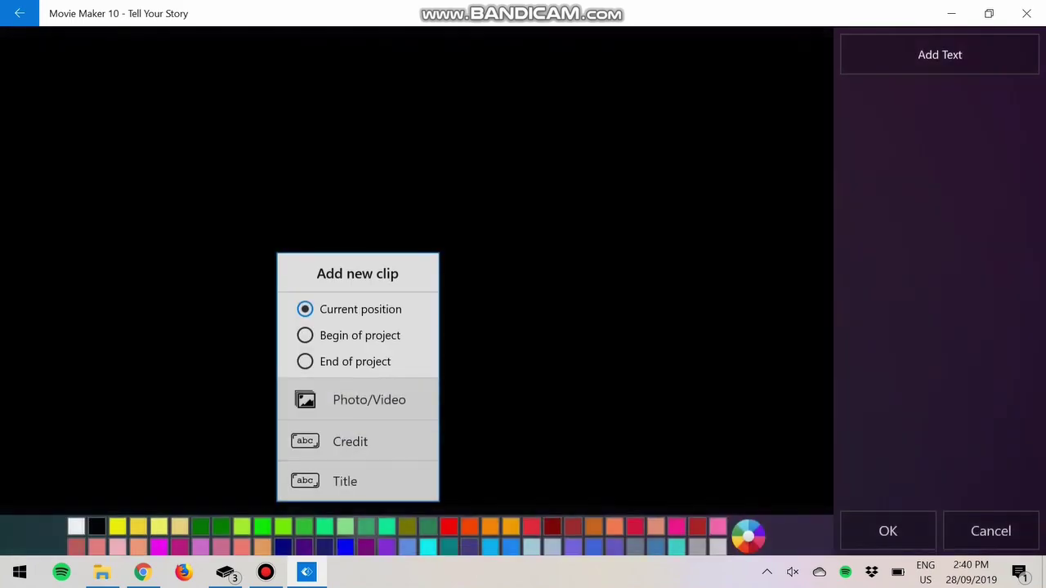
left_click(989, 529)
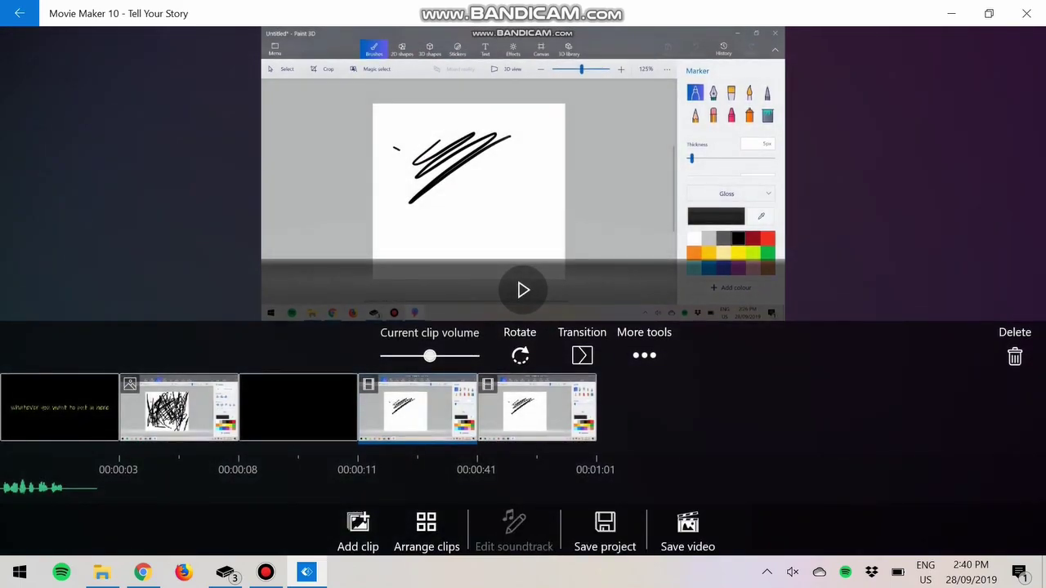
Insert a title clip at the current position with the text "stonkulous" enlarged to nearly the maximum size.
left_click(358, 529)
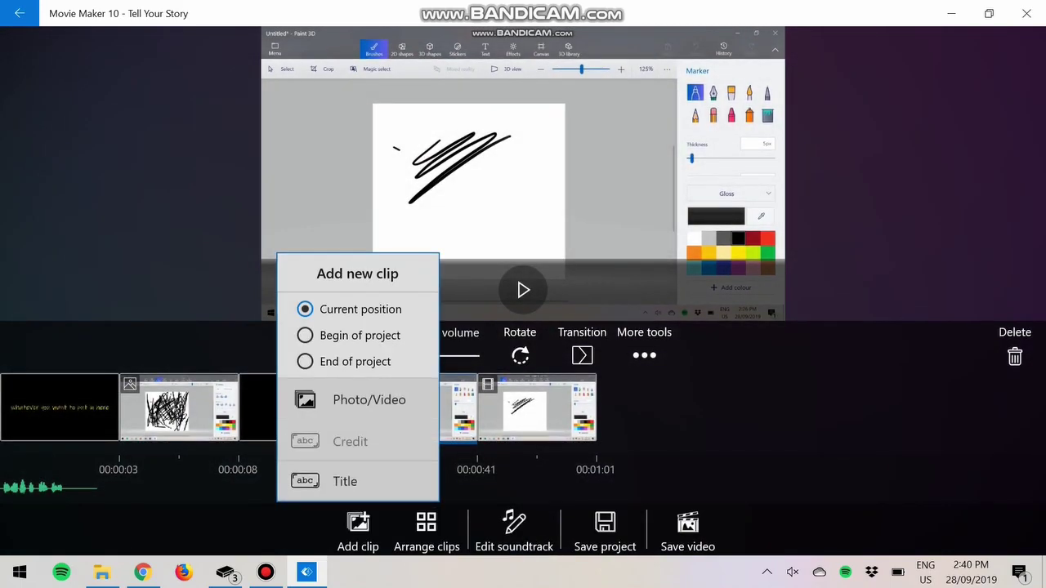
left_click(345, 480)
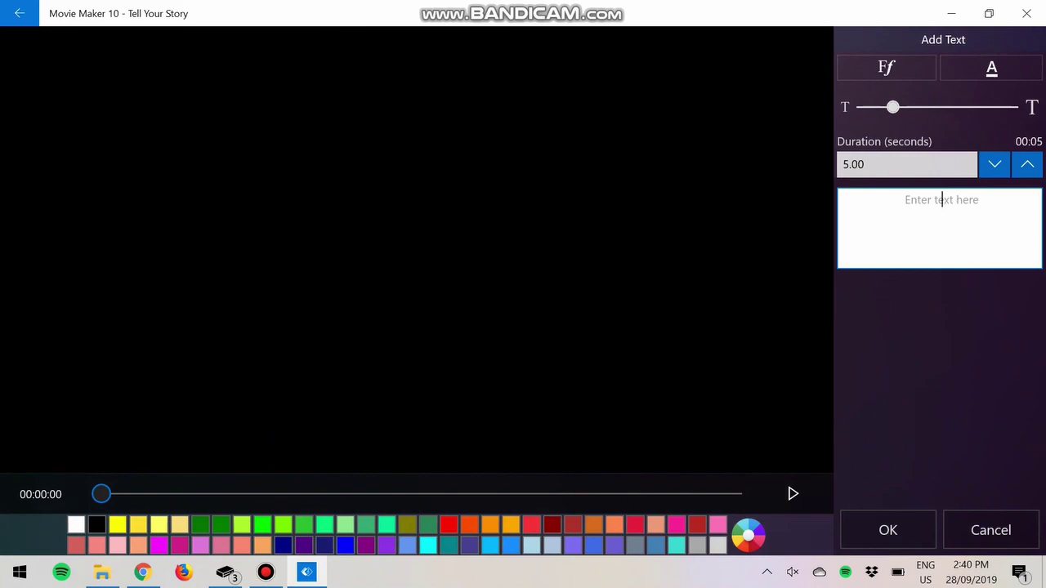
type("sonk")
key("BackSpace")
key("BackSpace")
type("tonkulous")
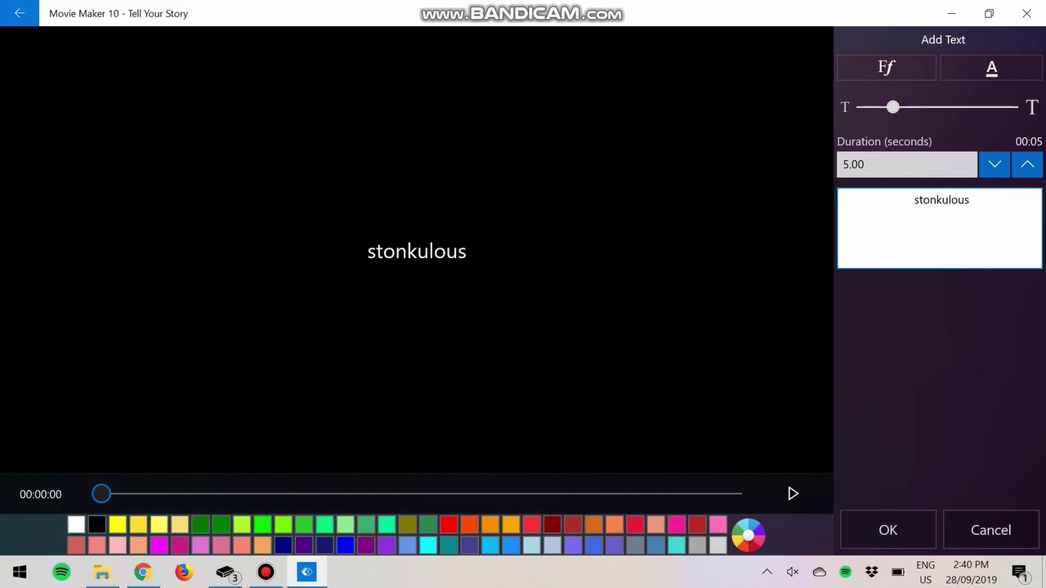
left_click_drag(893, 107, 1011, 107)
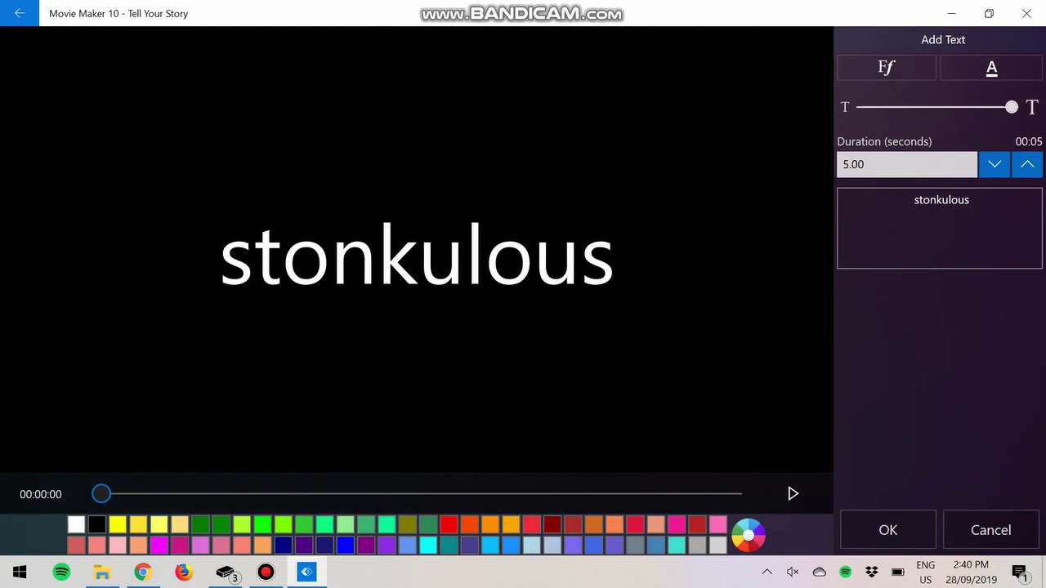
left_click(888, 531)
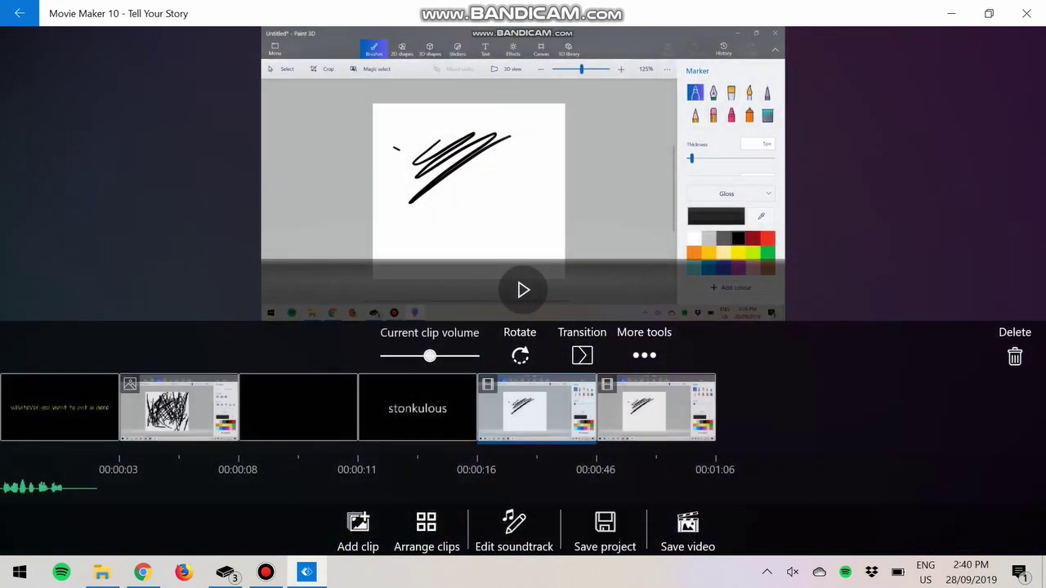
Preview the "stonkulous" clip from the timeline and stop the playback.
left_click(417, 409)
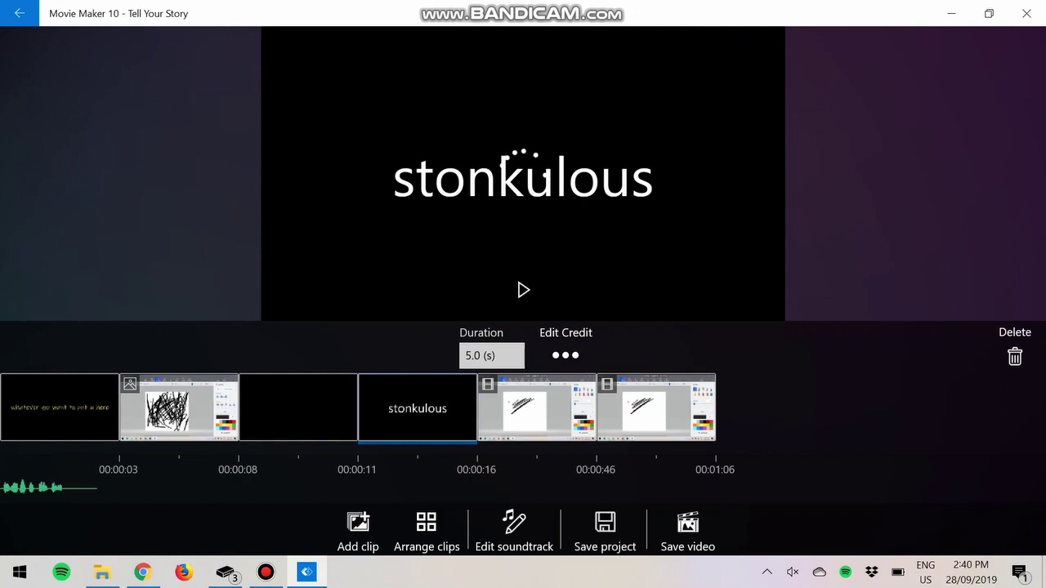
left_click(507, 183)
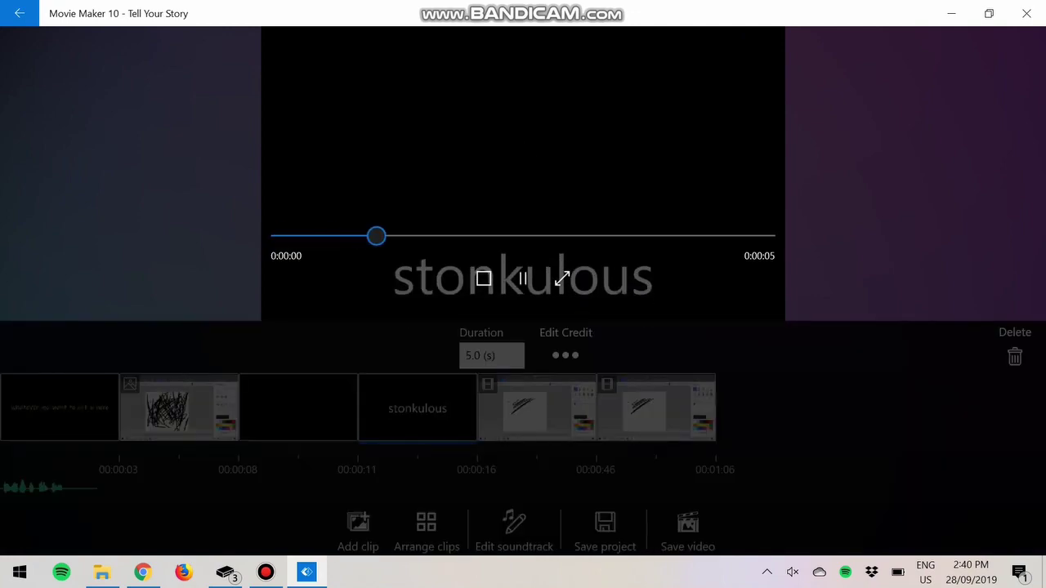
left_click(483, 279)
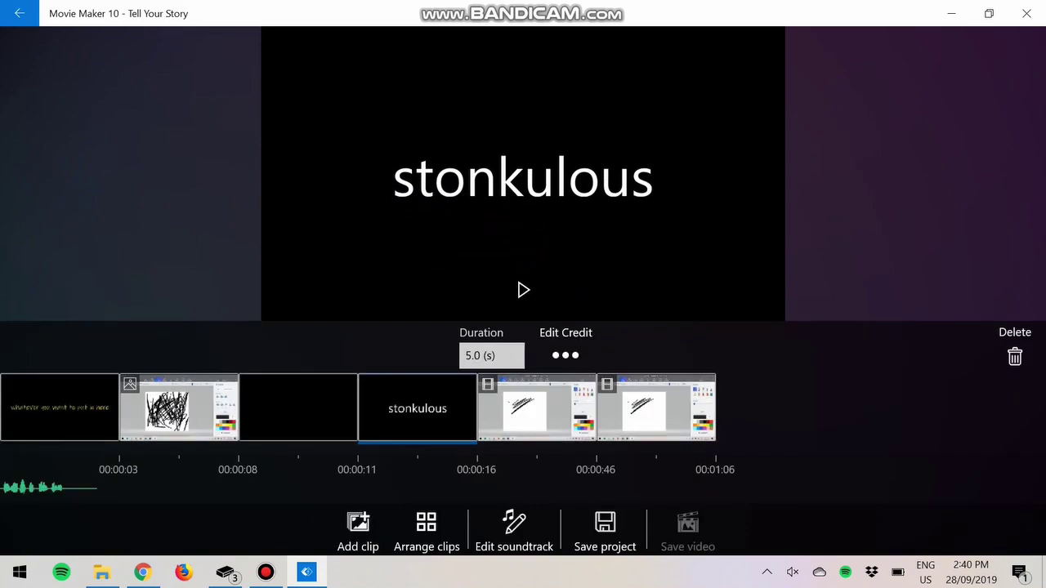
Start saving the video and cancel before saving the project.
left_click(687, 531)
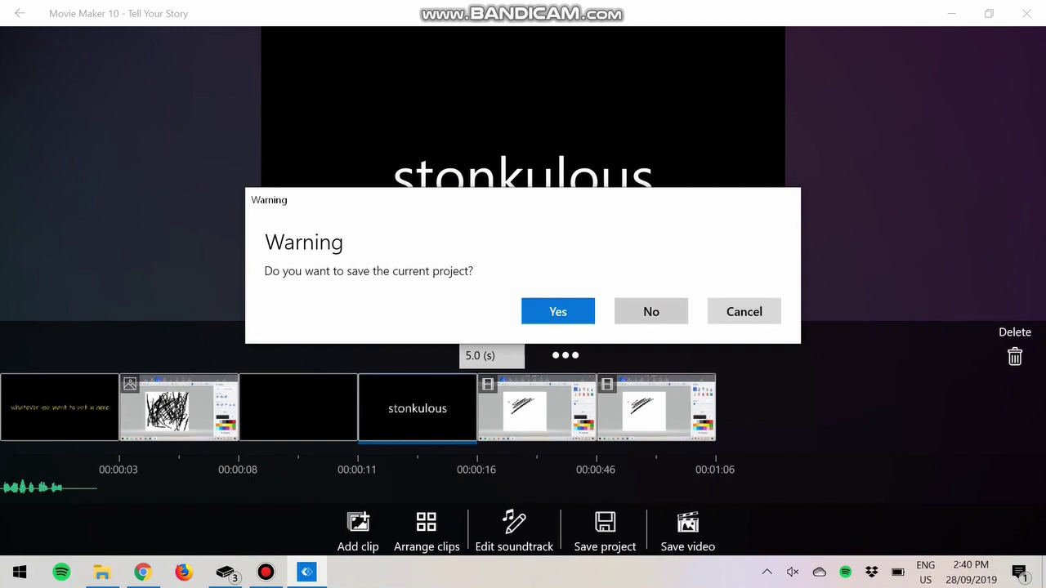
left_click(744, 311)
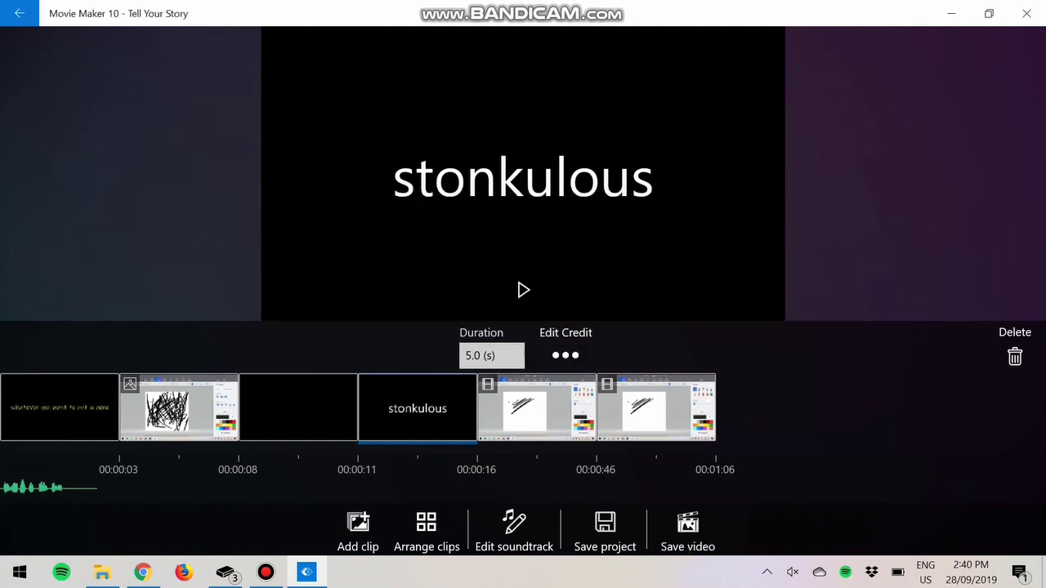